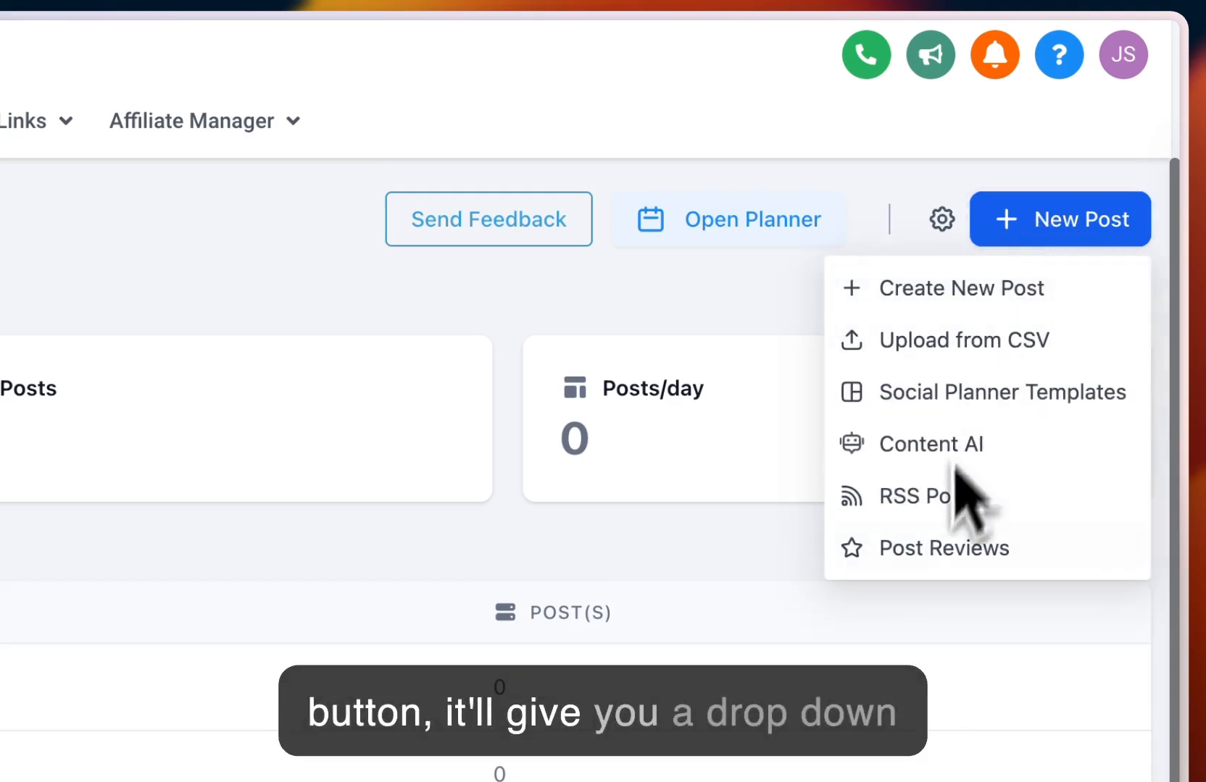
Browse the different post lists below the account statistics, starting with all posts
left_click(791, 304)
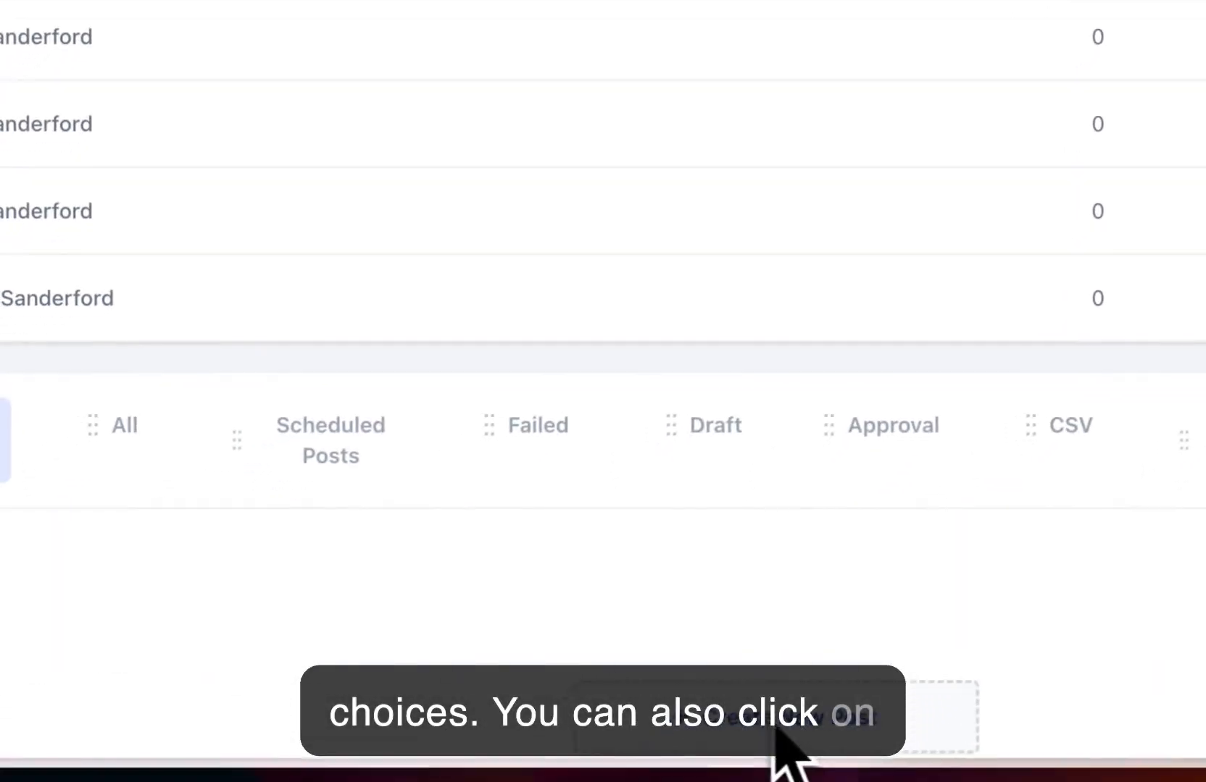
left_click(118, 429)
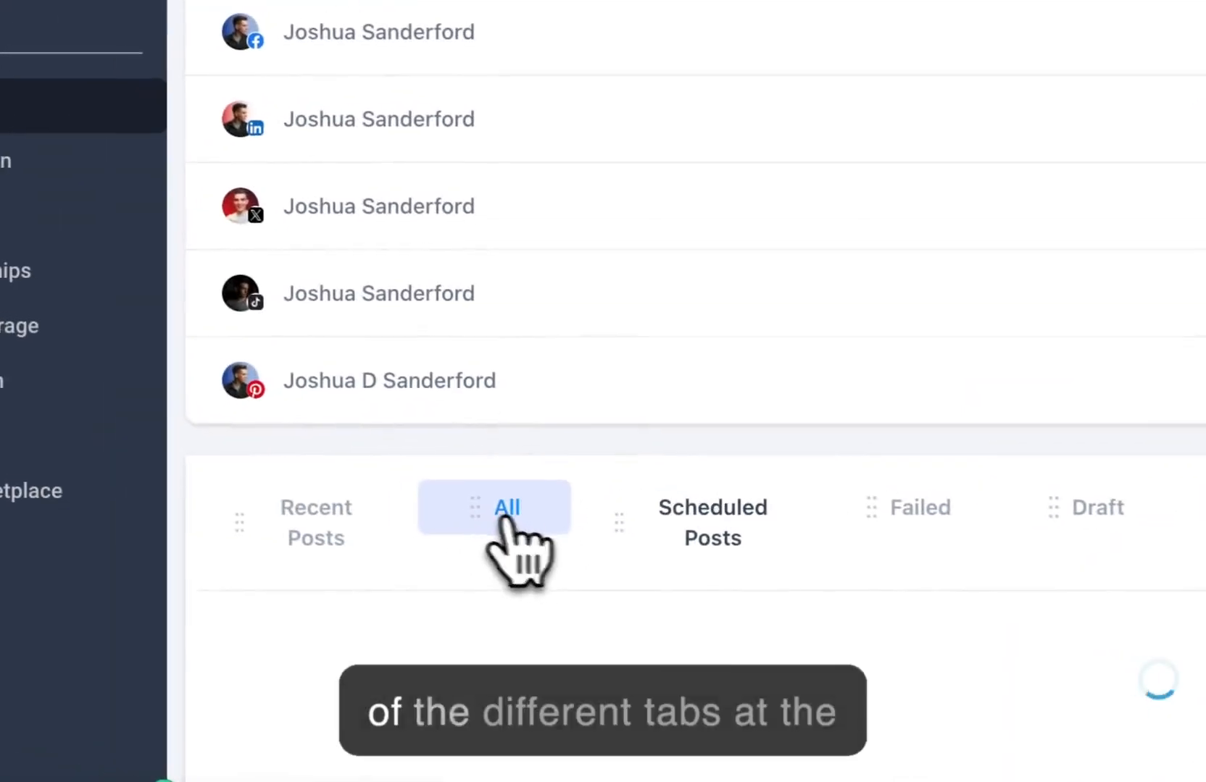
left_click(301, 453)
left_click(326, 536)
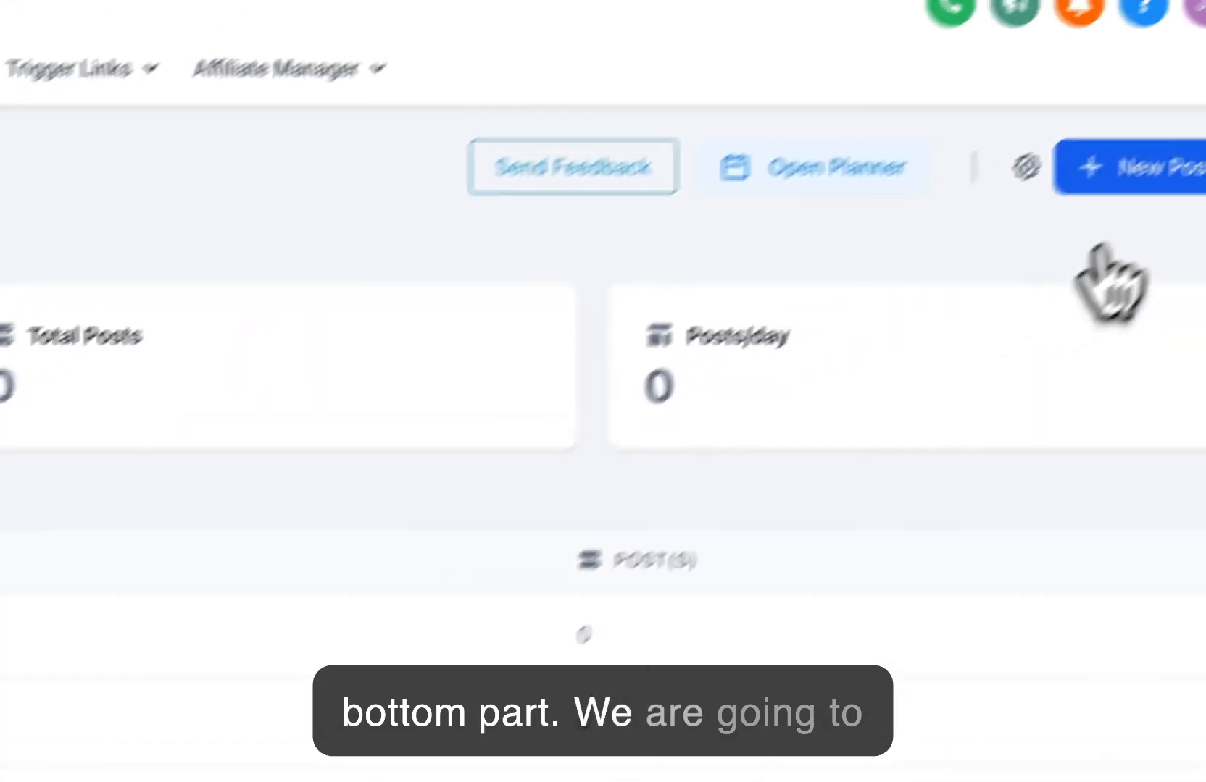
Start creating a new social post and look over the social accounts available to post to
left_click(1141, 168)
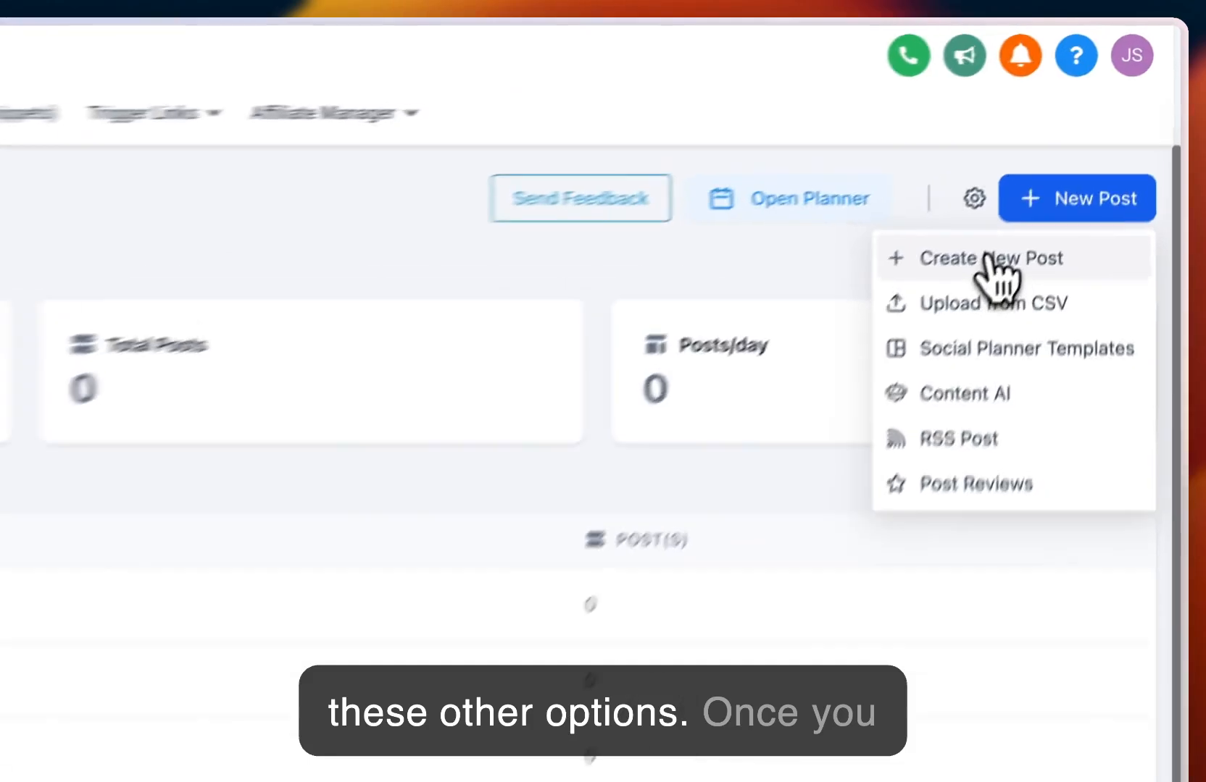
left_click(1076, 156)
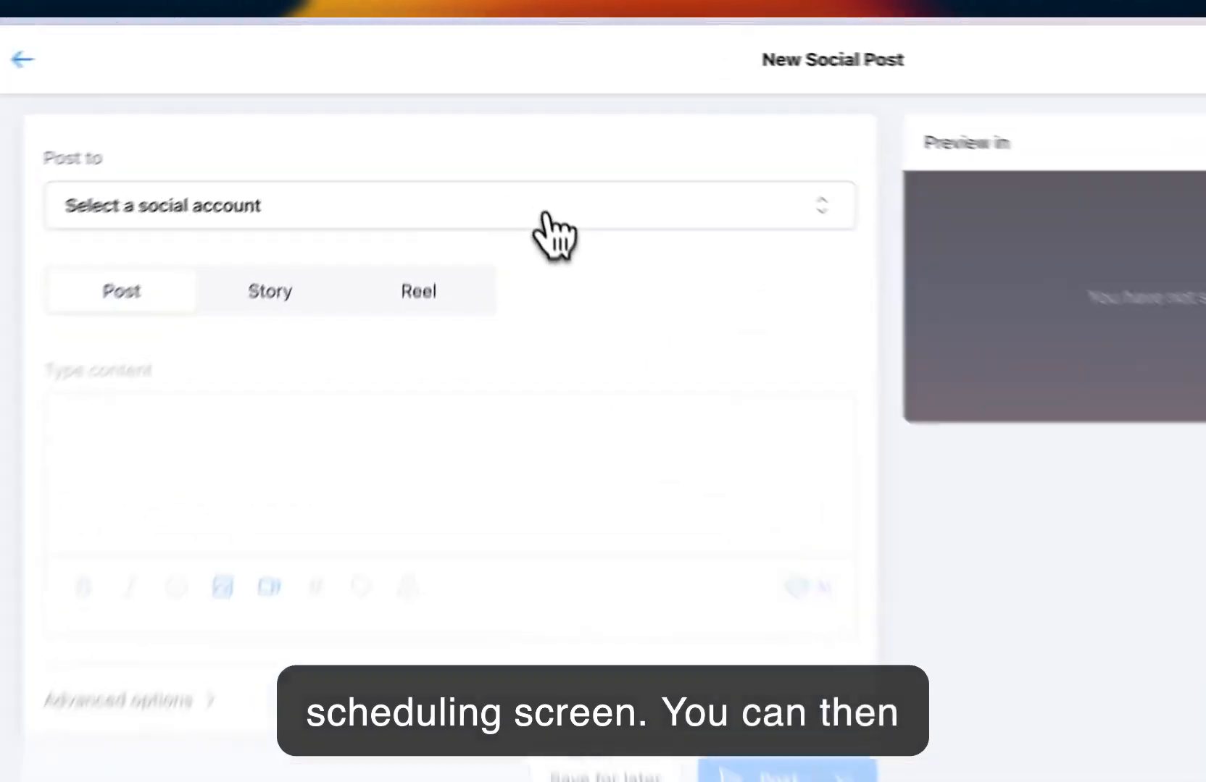
left_click(516, 129)
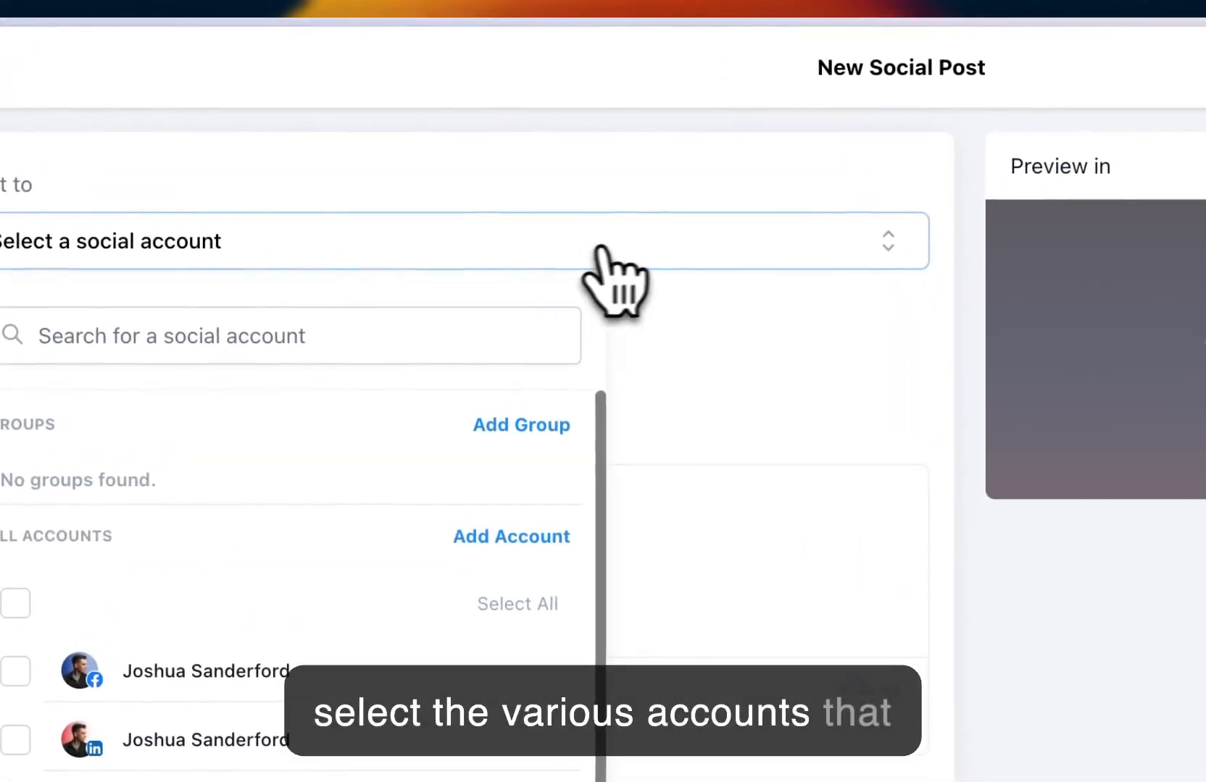
left_click(670, 240)
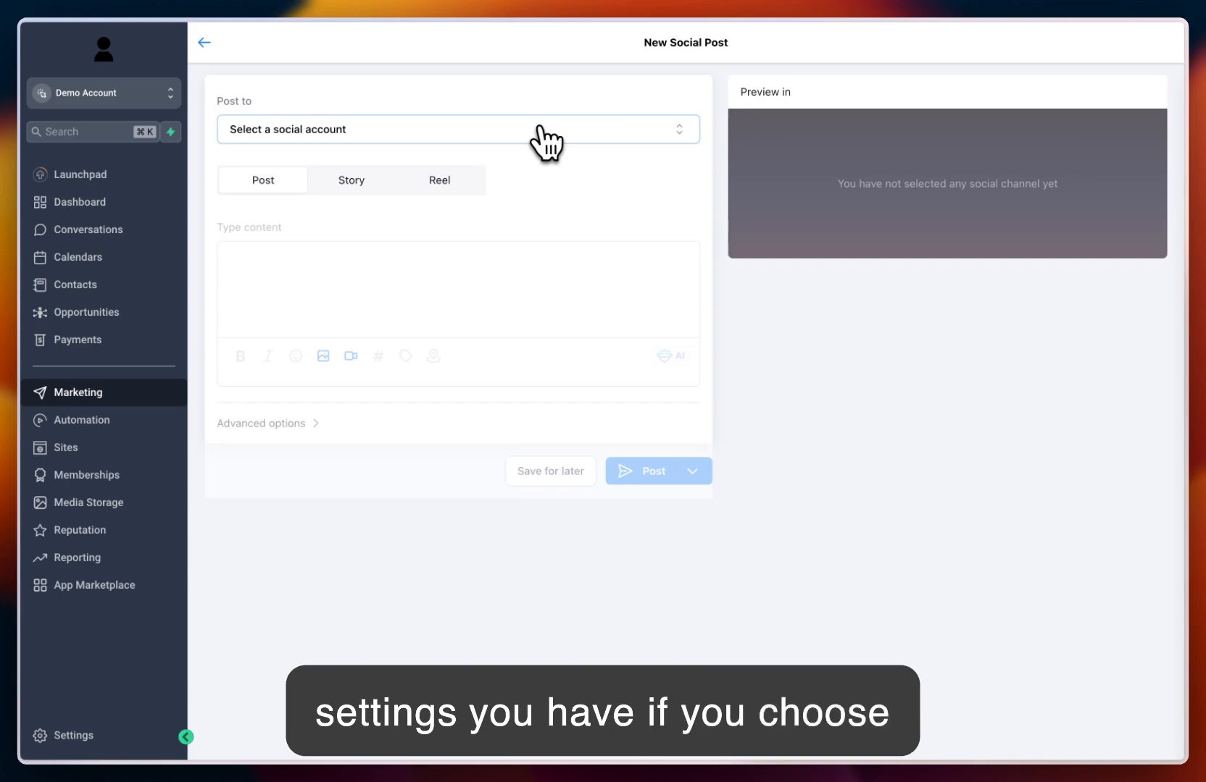
Choose all connected social accounts as the destinations of the new post
left_click(538, 134)
left_click(243, 348)
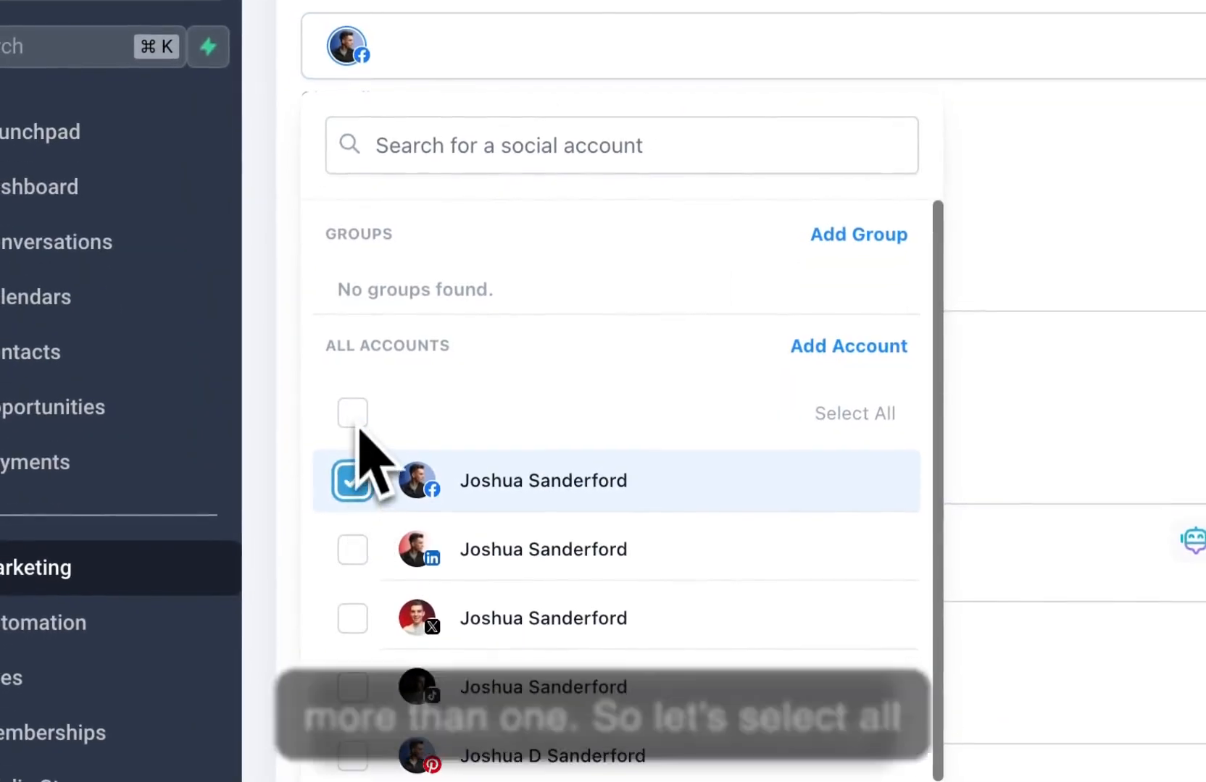
left_click(353, 422)
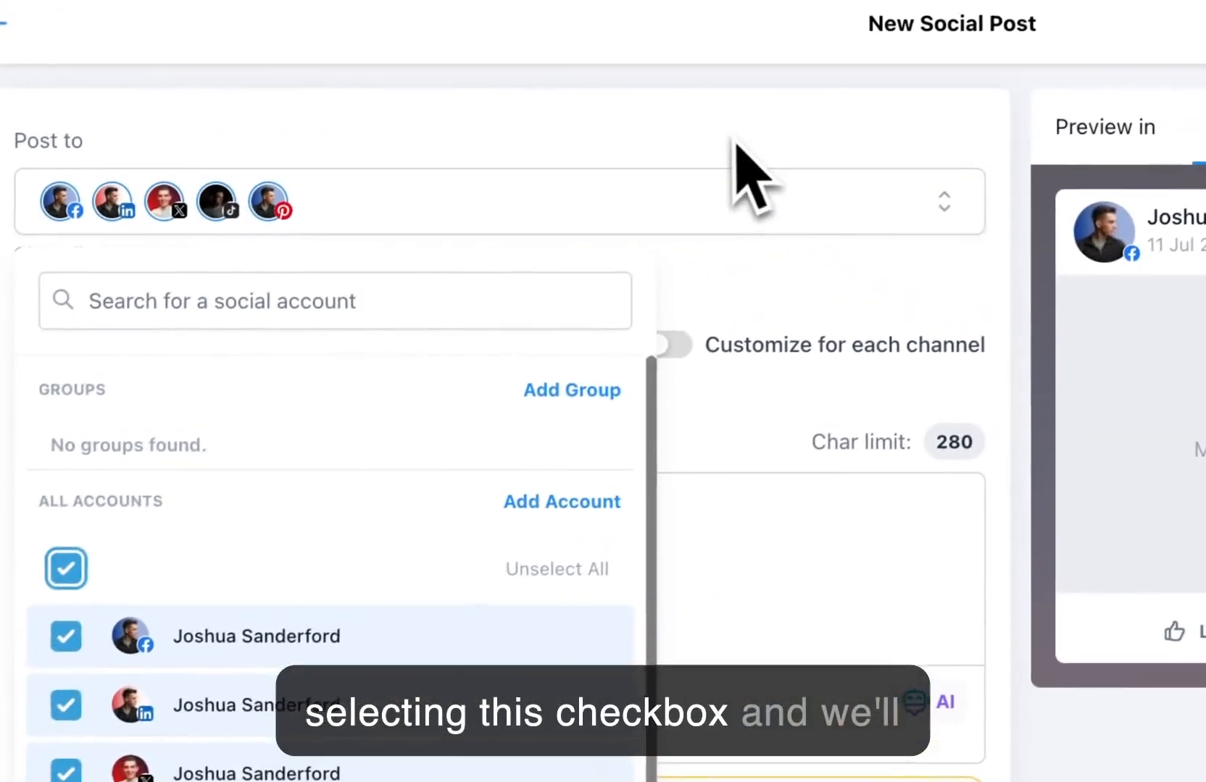
left_click(1013, 0)
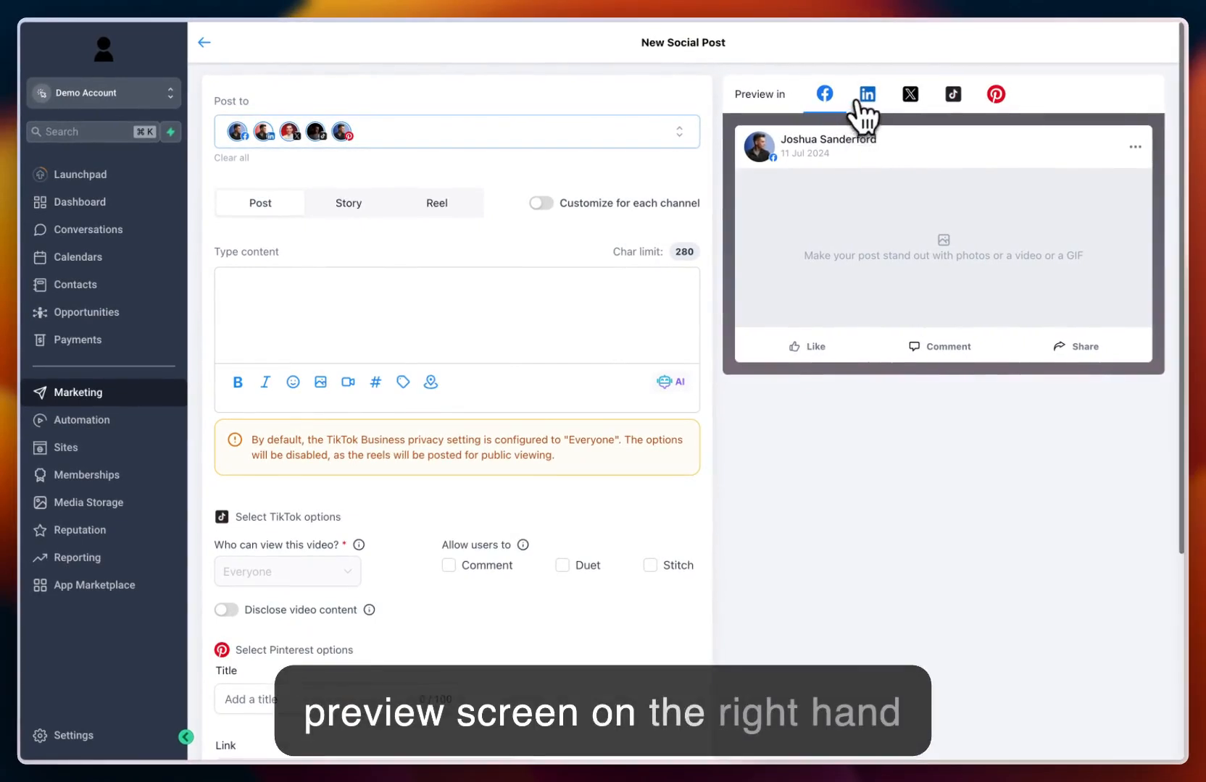
Preview the post in LinkedIn, X, TikTok and Pinterest, and return to the Facebook preview
left_click(867, 97)
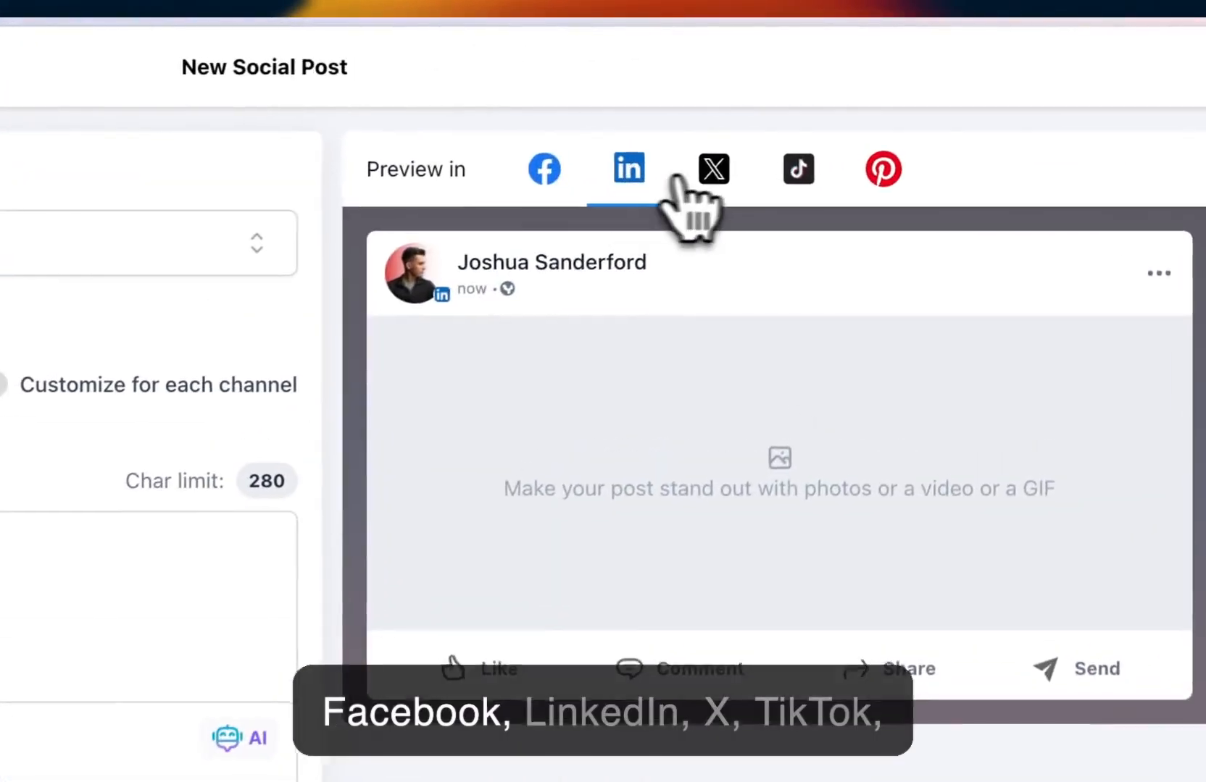
left_click(913, 97)
left_click(794, 171)
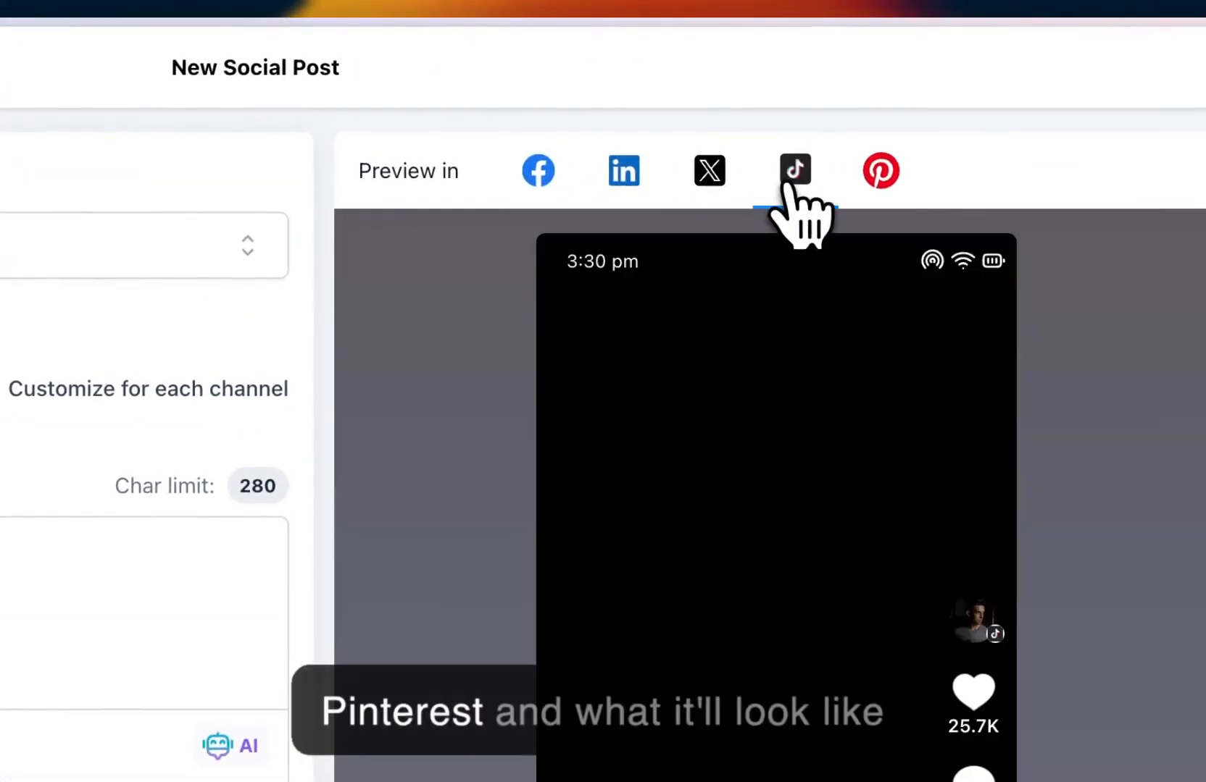
left_click(878, 174)
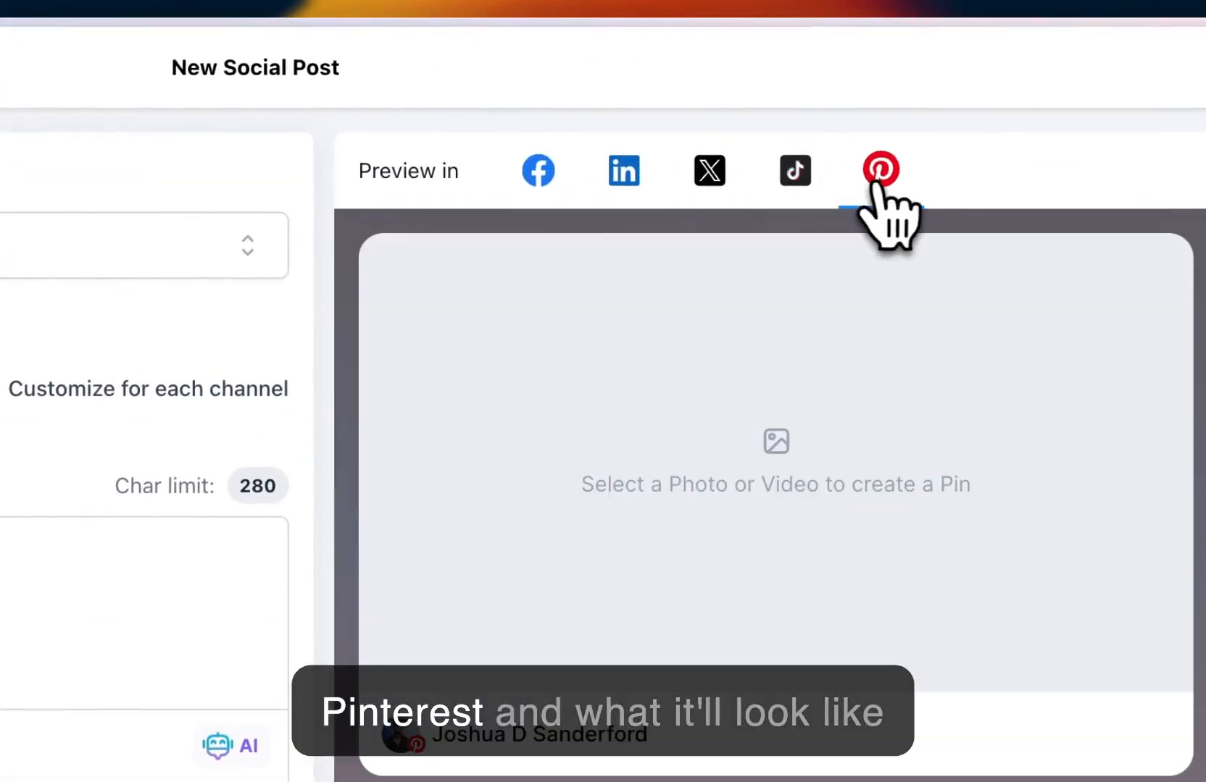
left_click(533, 178)
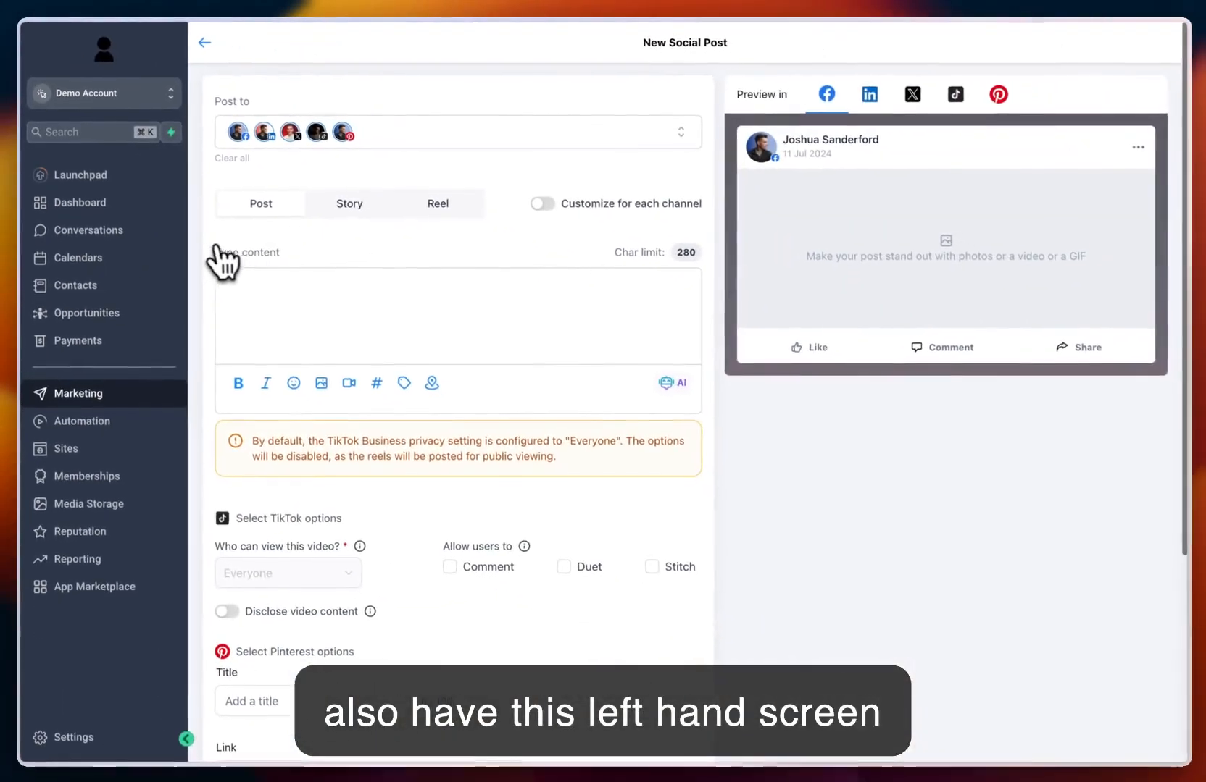
Look through the post form's options, from the content type down to the TikTok and Pinterest settings
scroll(218, 261, "down", 5)
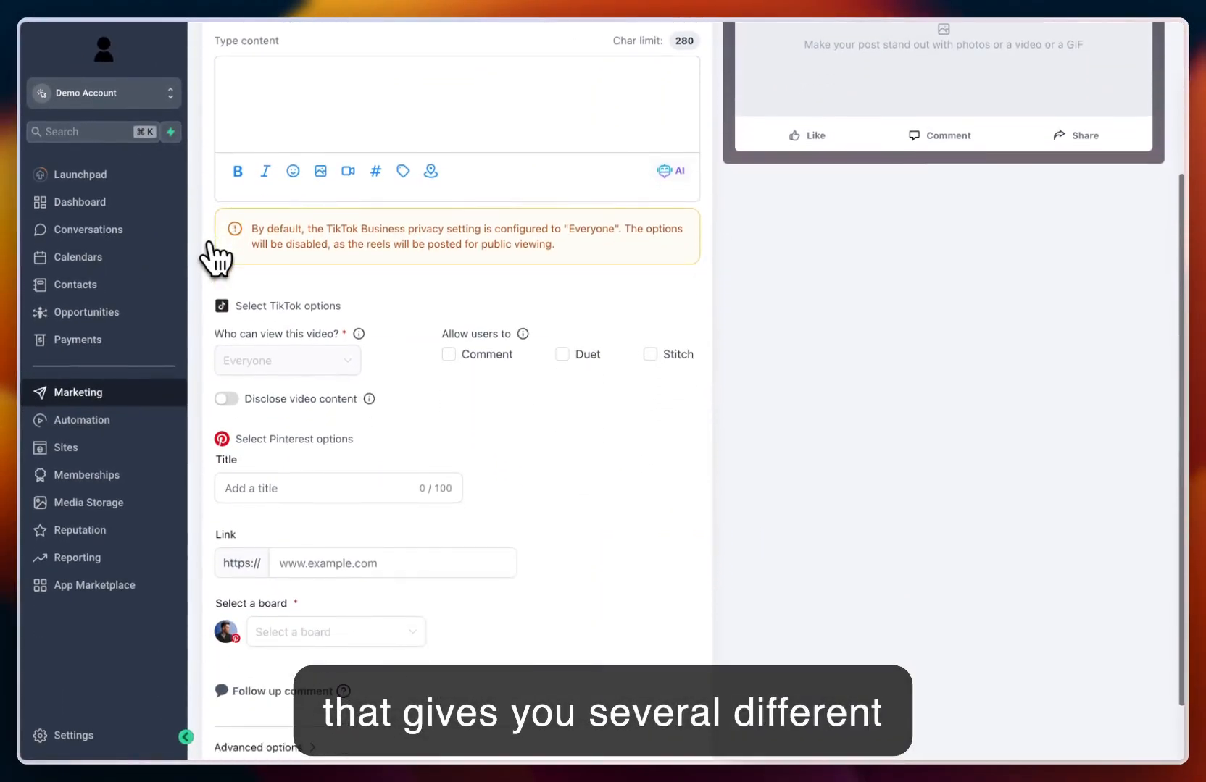
scroll(217, 261, "down", 2)
scroll(216, 260, "up", 7)
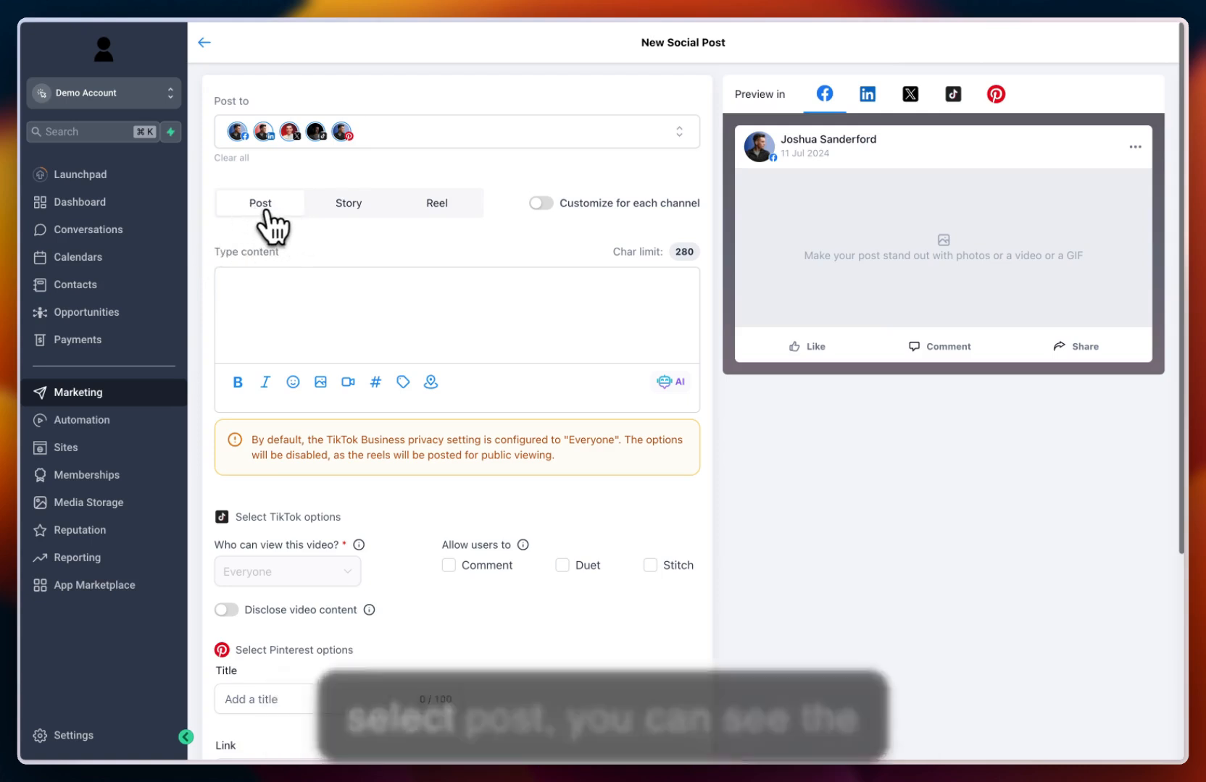
left_click(250, 301)
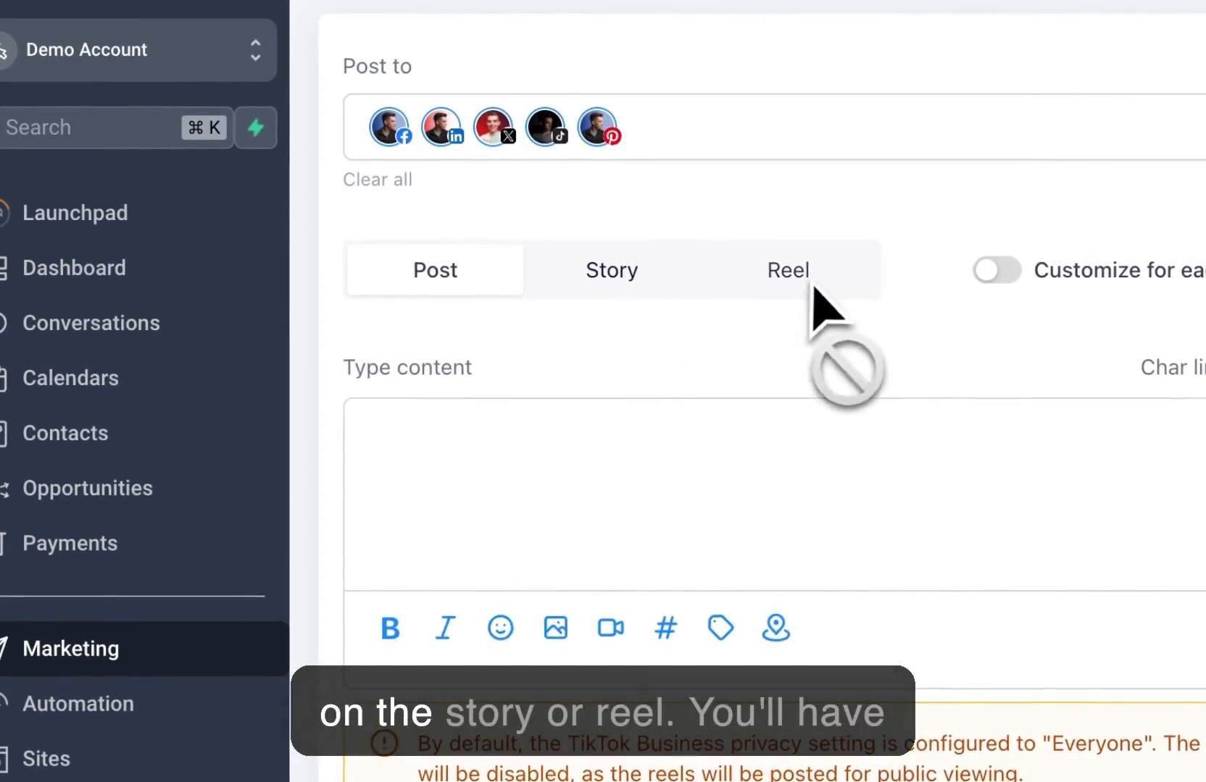
Clear the selected social accounts and choose only the Facebook account for the post
left_click(734, 143)
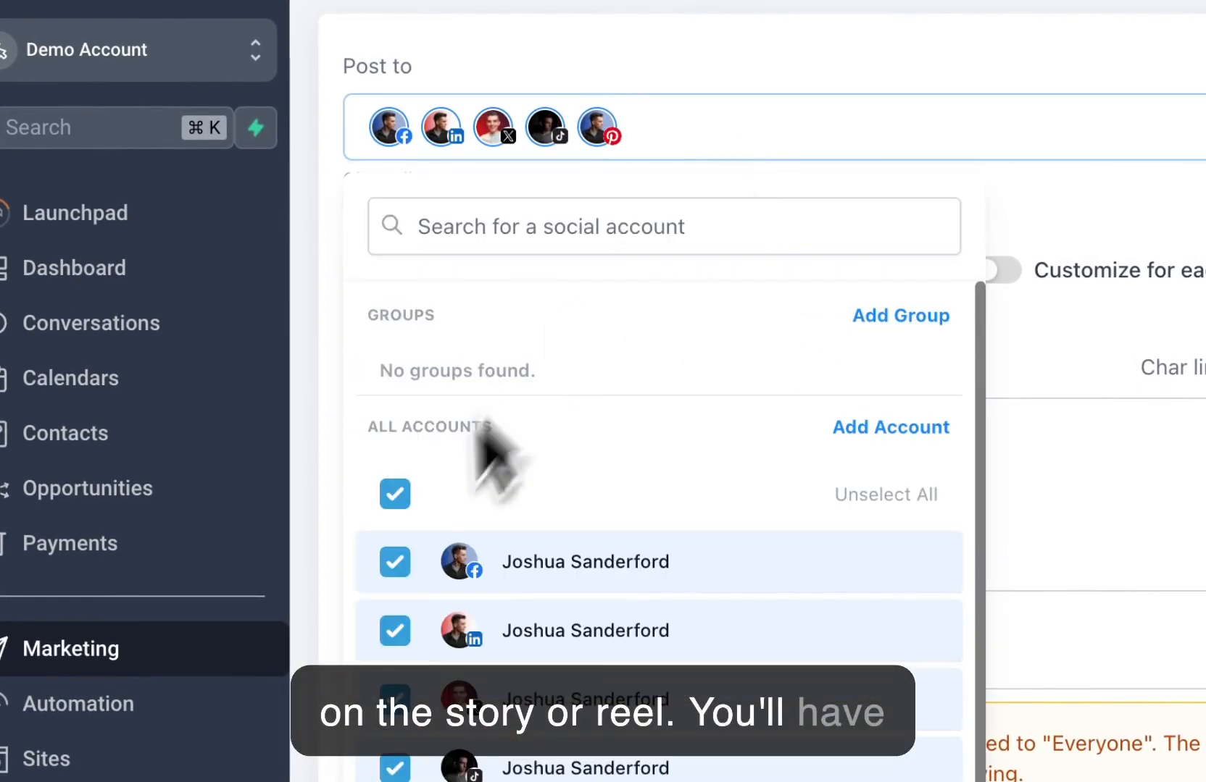
left_click(397, 494)
left_click(401, 562)
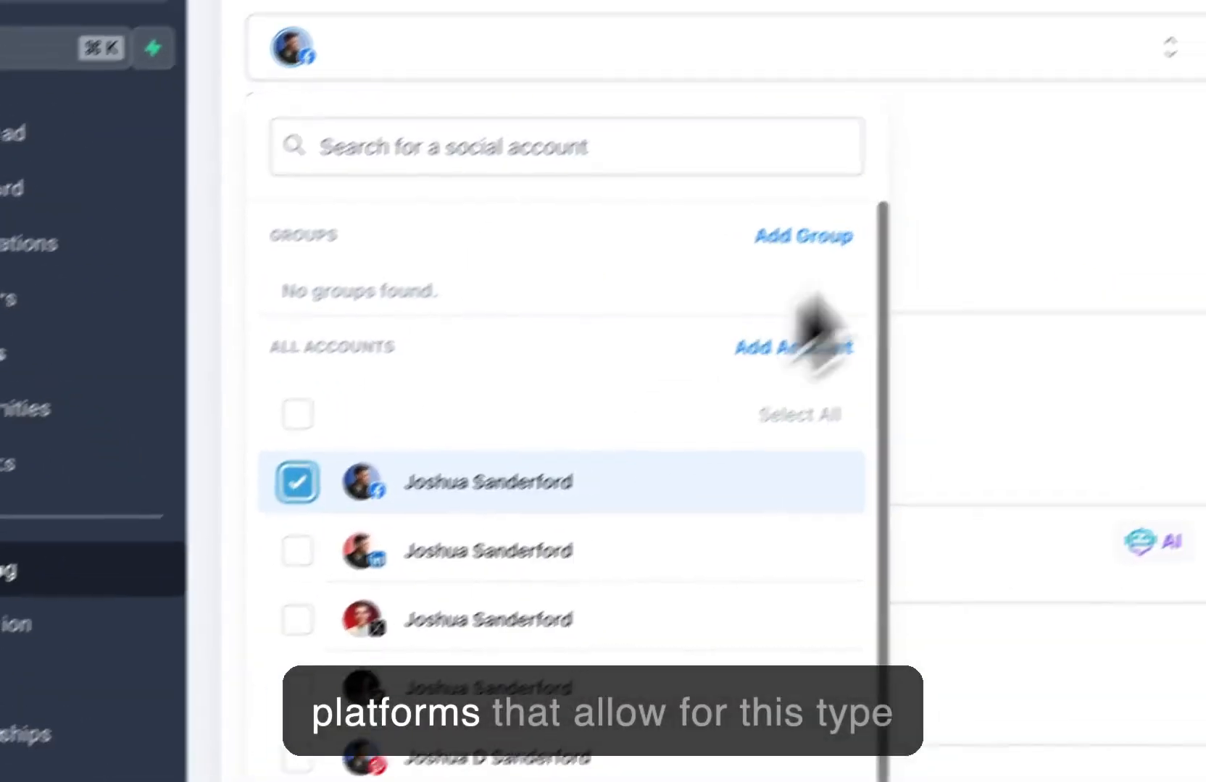
left_click(1083, 280)
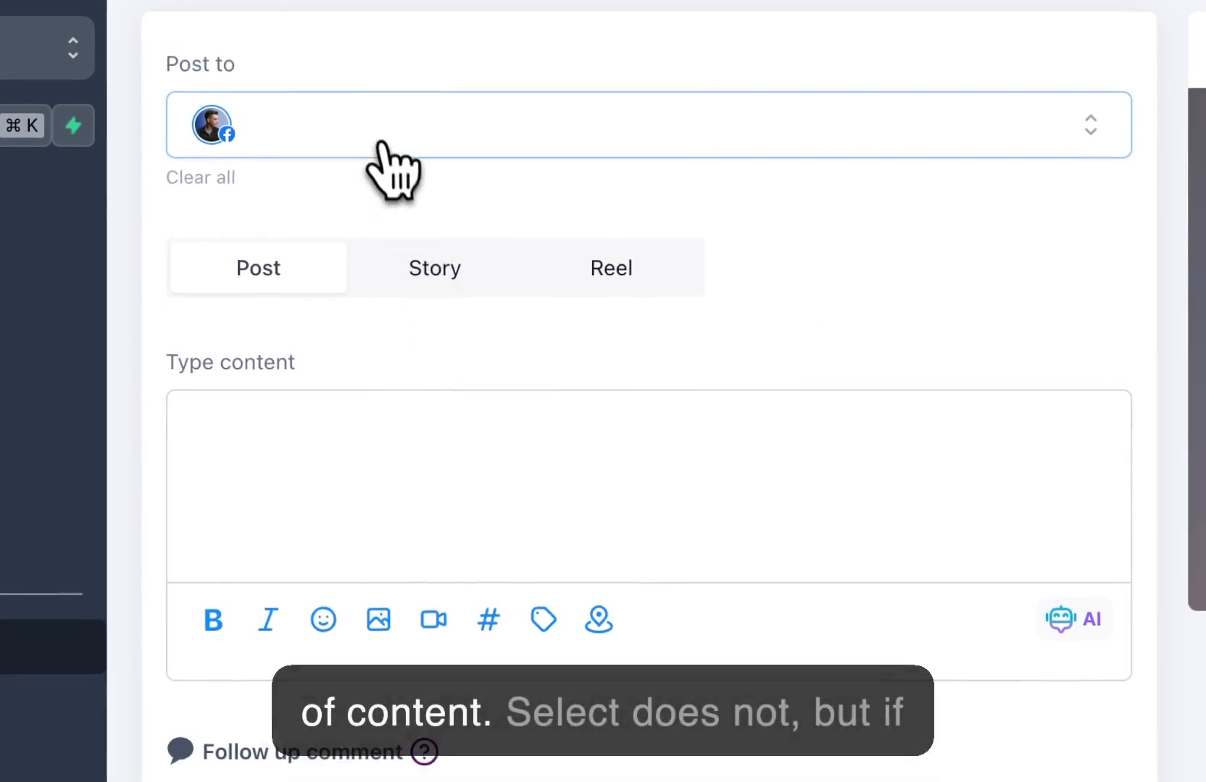
Deselect the Facebook account and select all social accounts for the post again
left_click(377, 148)
left_click(327, 356)
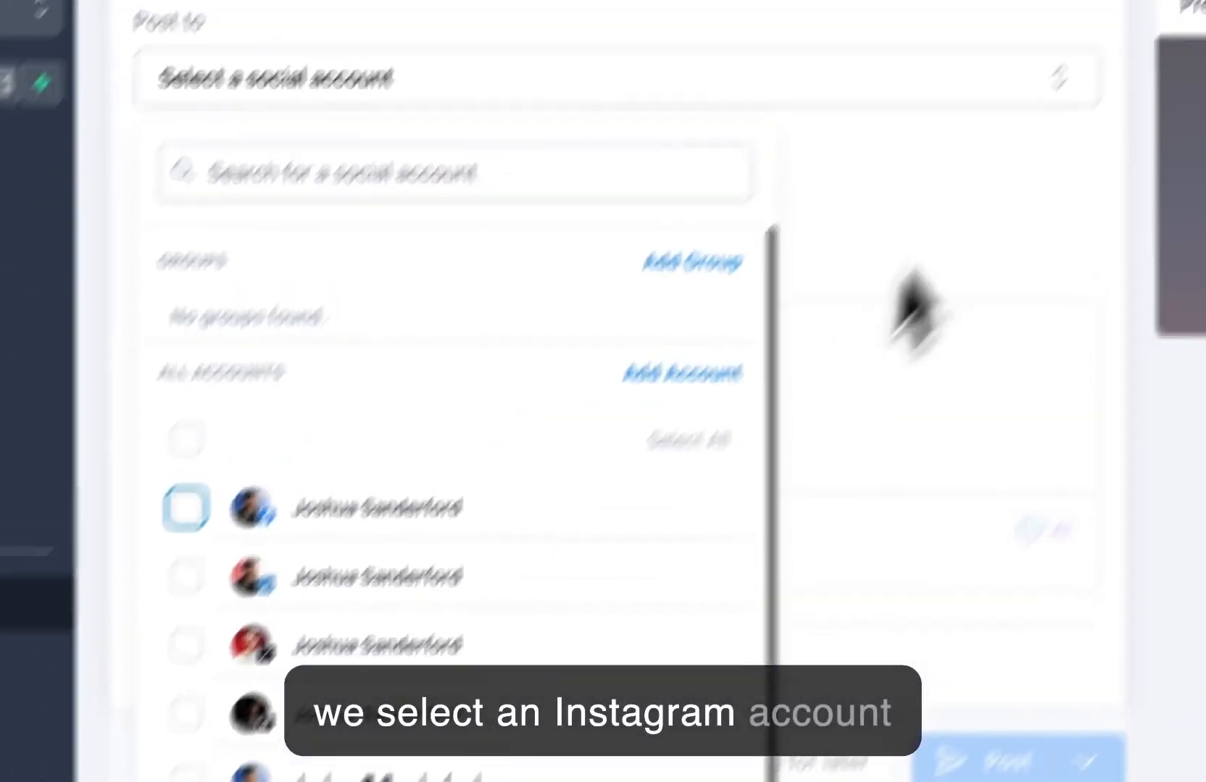
left_click(780, 302)
left_click(700, 196)
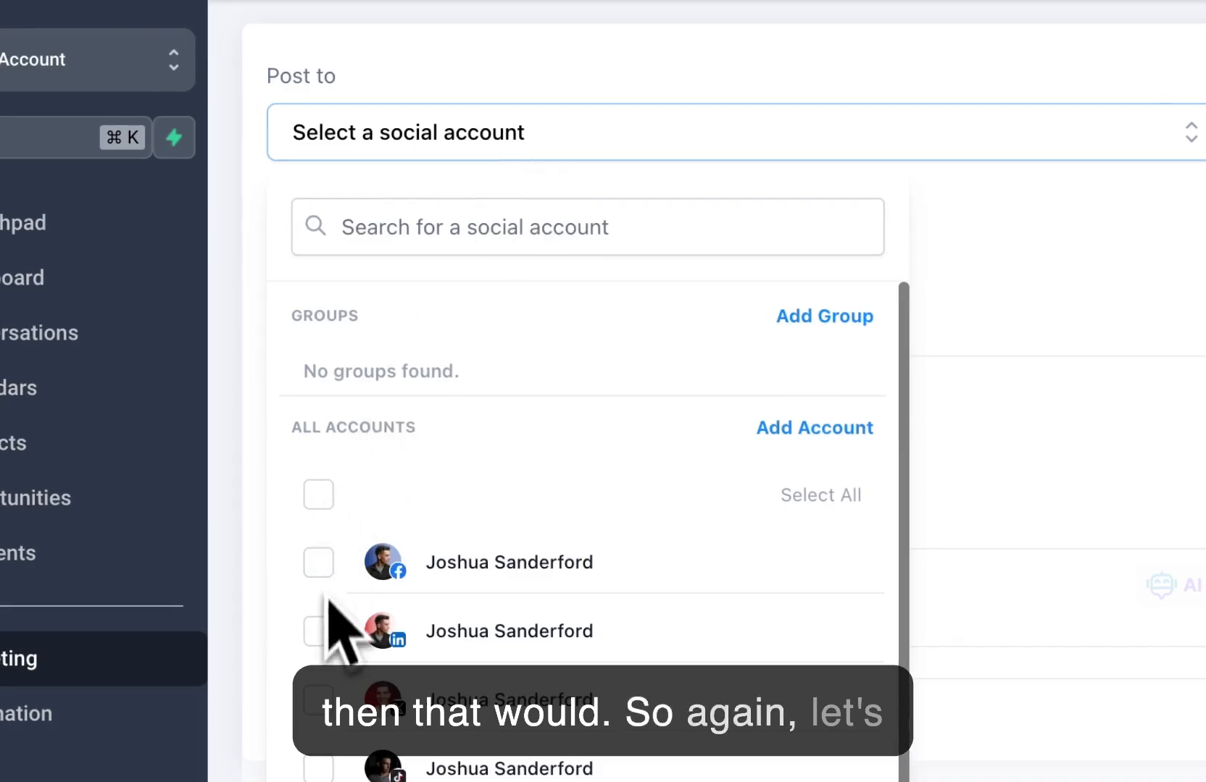
left_click(319, 496)
left_click(942, 250)
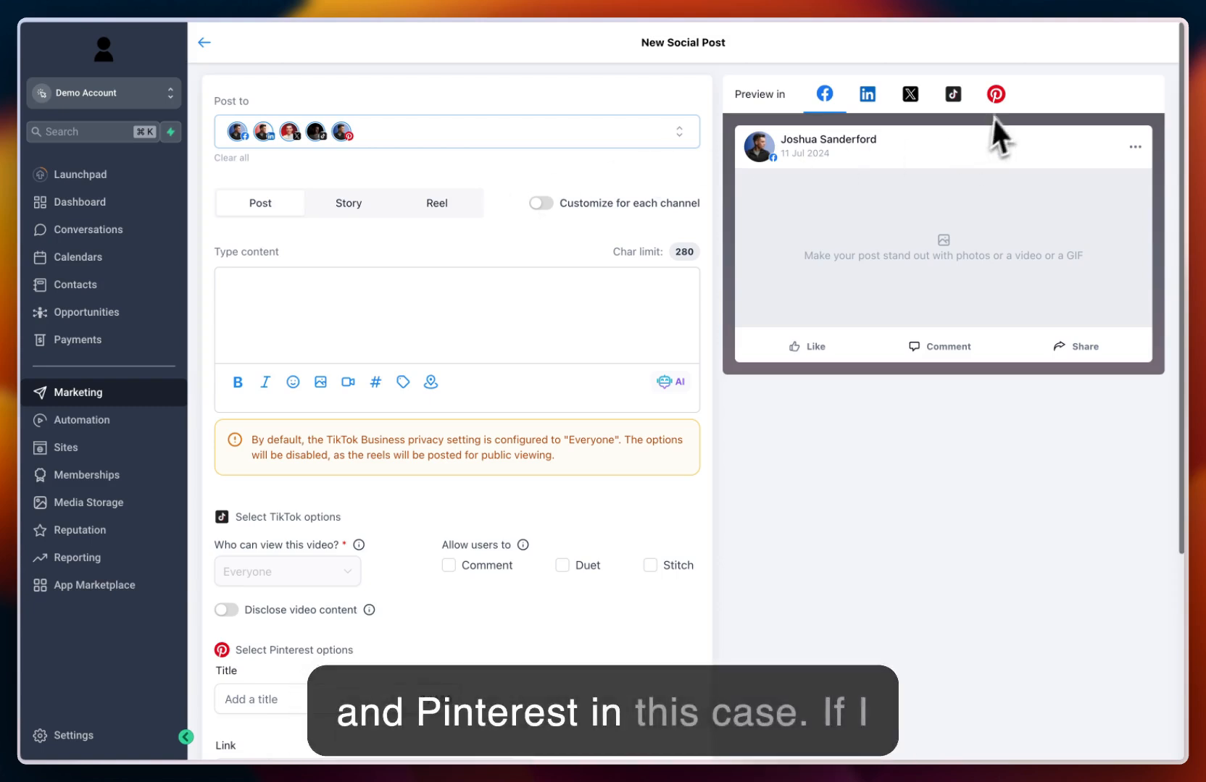
Try customizing the post for each channel, including LinkedIn and X, and switch the option off again
left_click(539, 204)
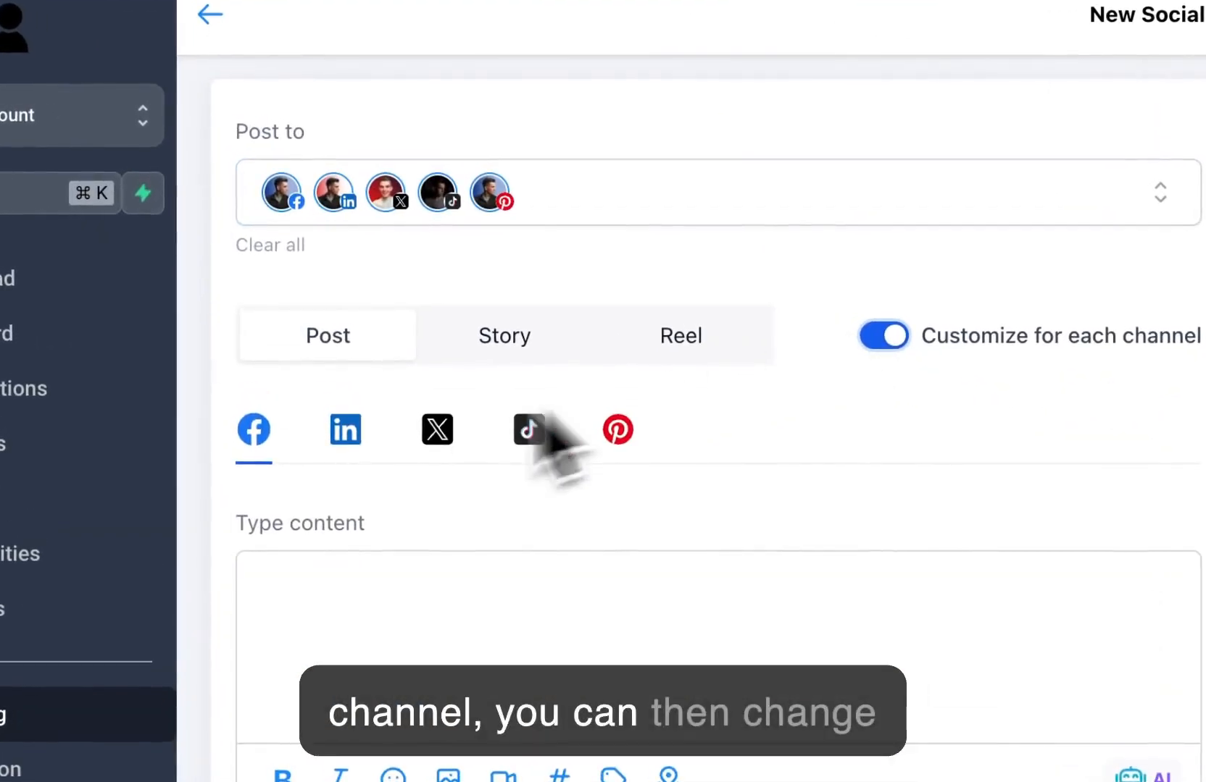
left_click(346, 434)
left_click(435, 434)
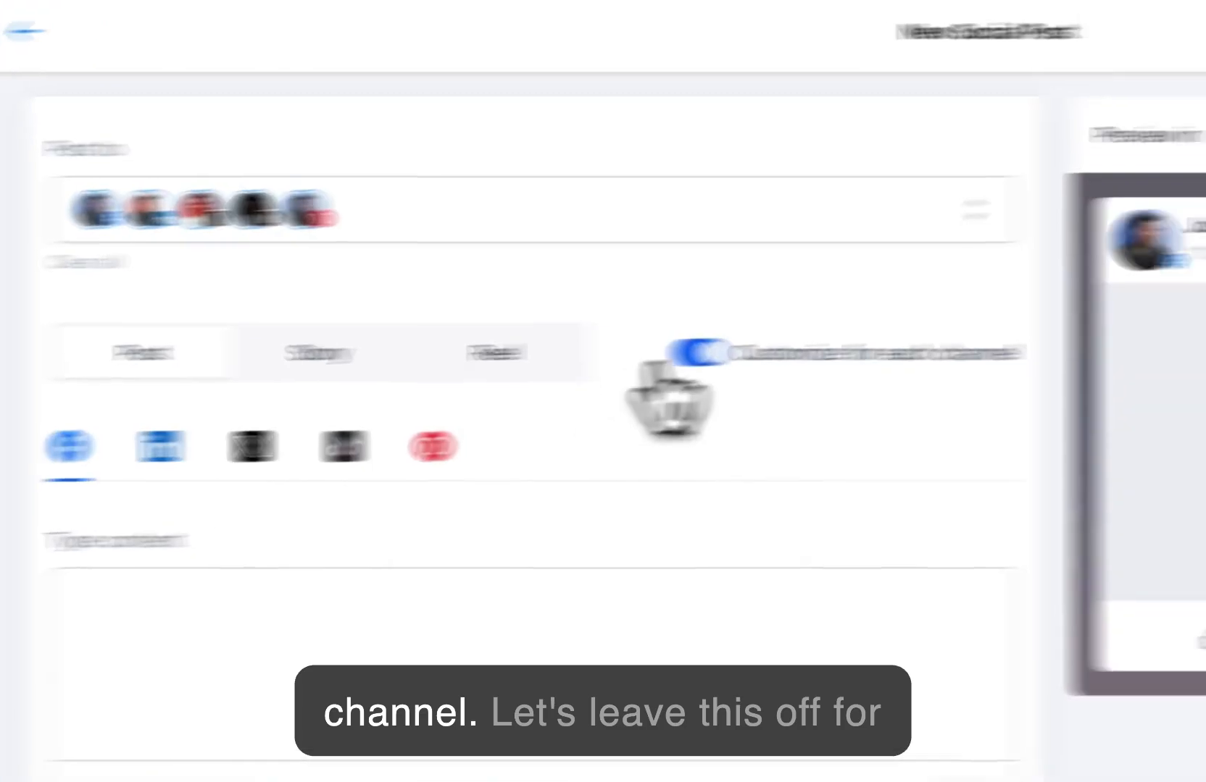
left_click(883, 335)
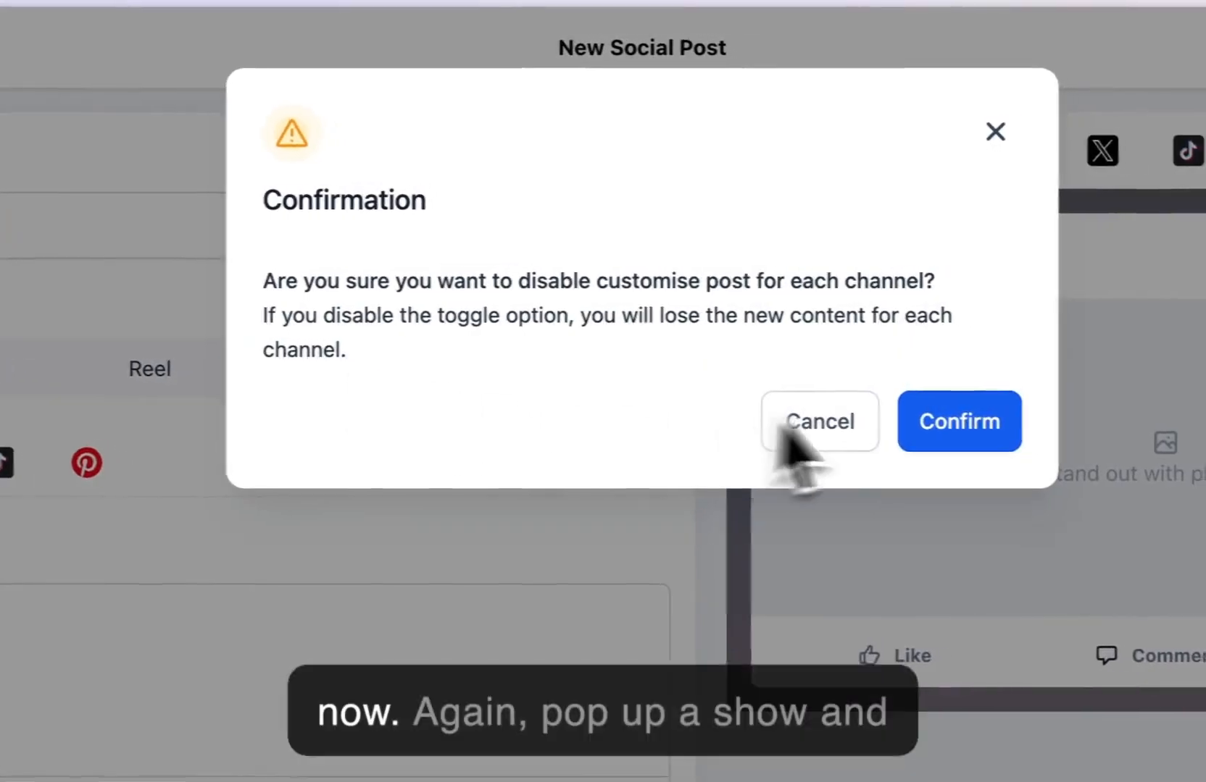
left_click(956, 418)
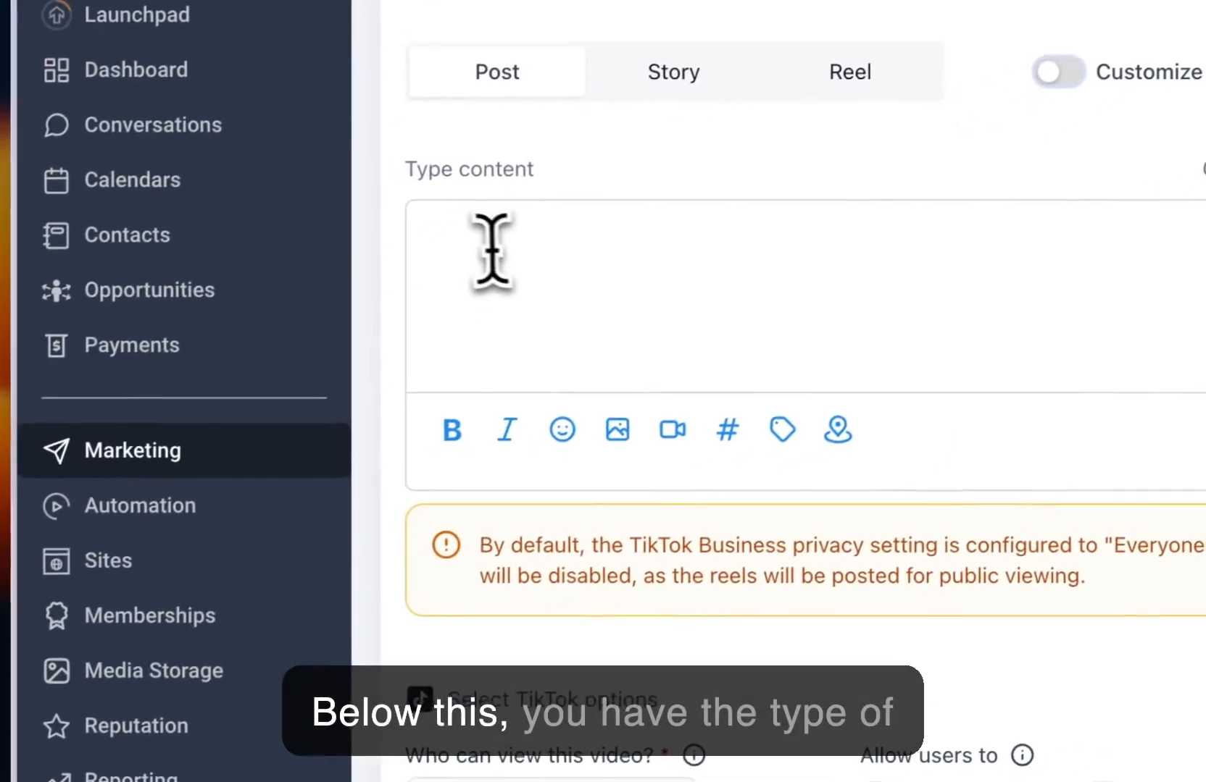
Examine the content editor and the TikTok options, including the help text on disclosing video content
left_click(492, 250)
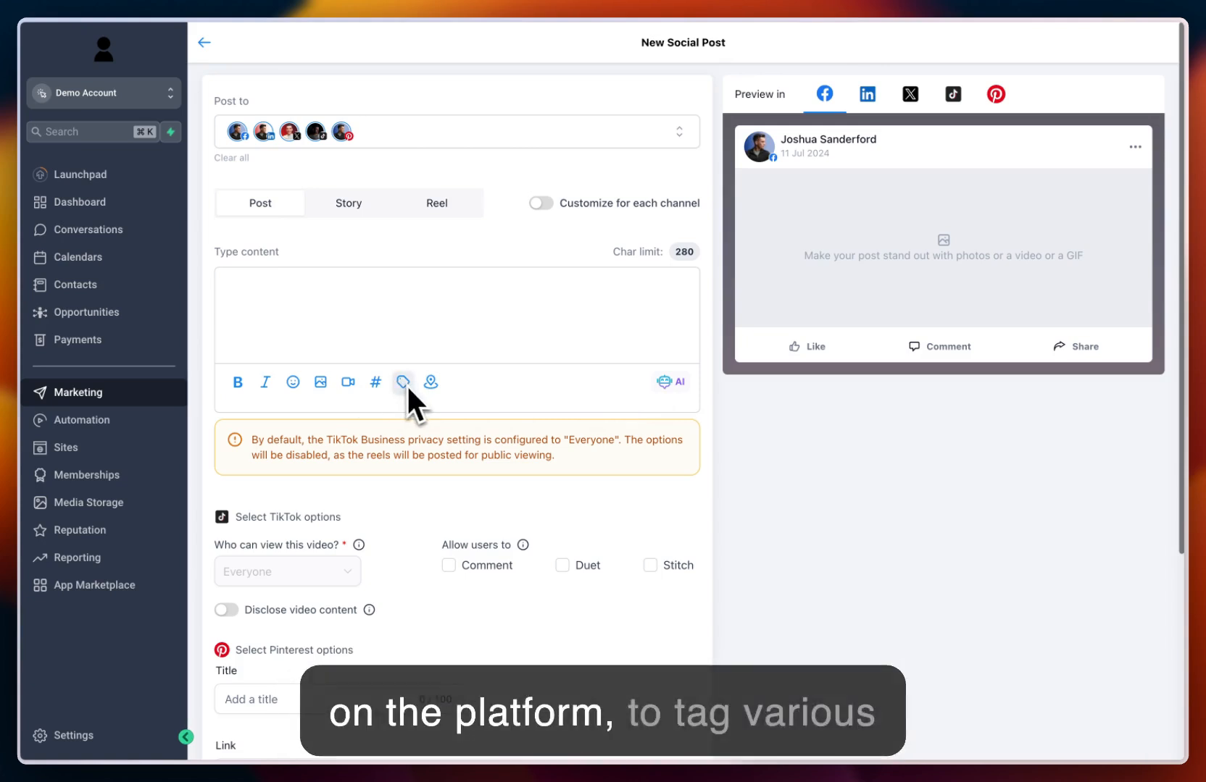
scroll(402, 477, "down", 3)
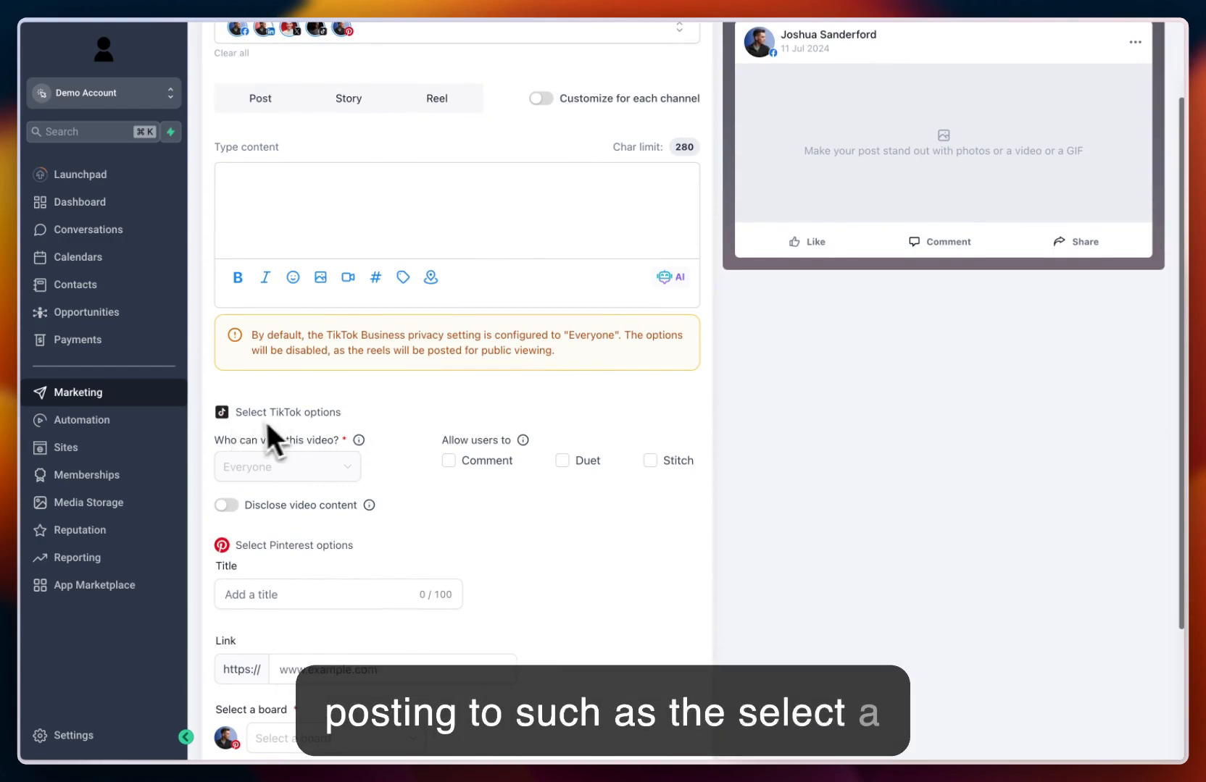
left_click_drag(438, 440, 498, 438)
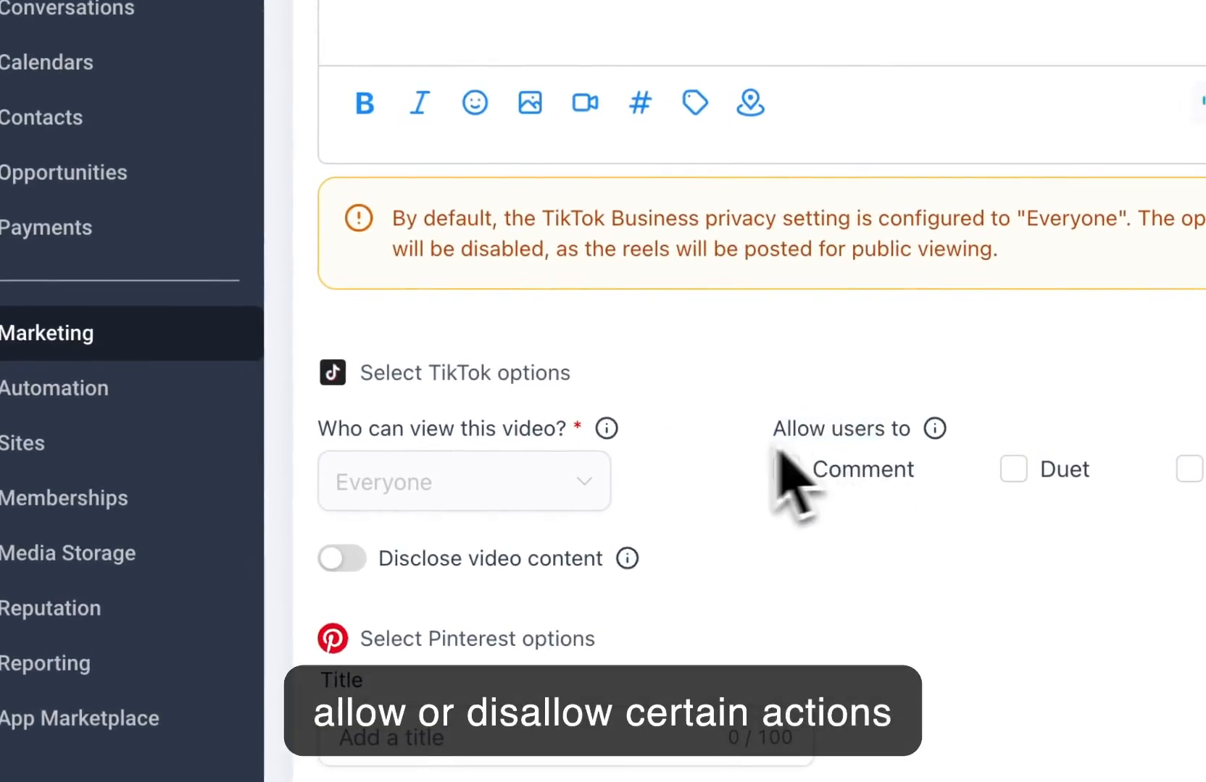
left_click_drag(355, 372, 621, 419)
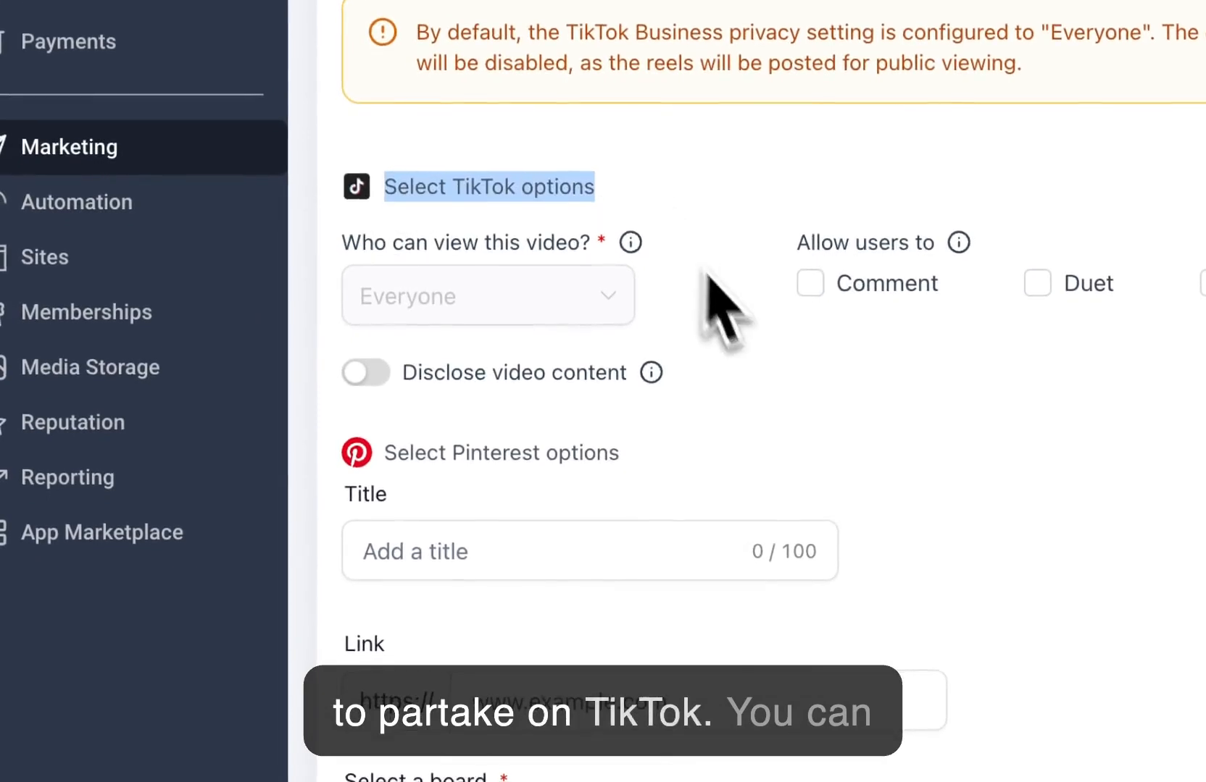
scroll(706, 271, "down", 2)
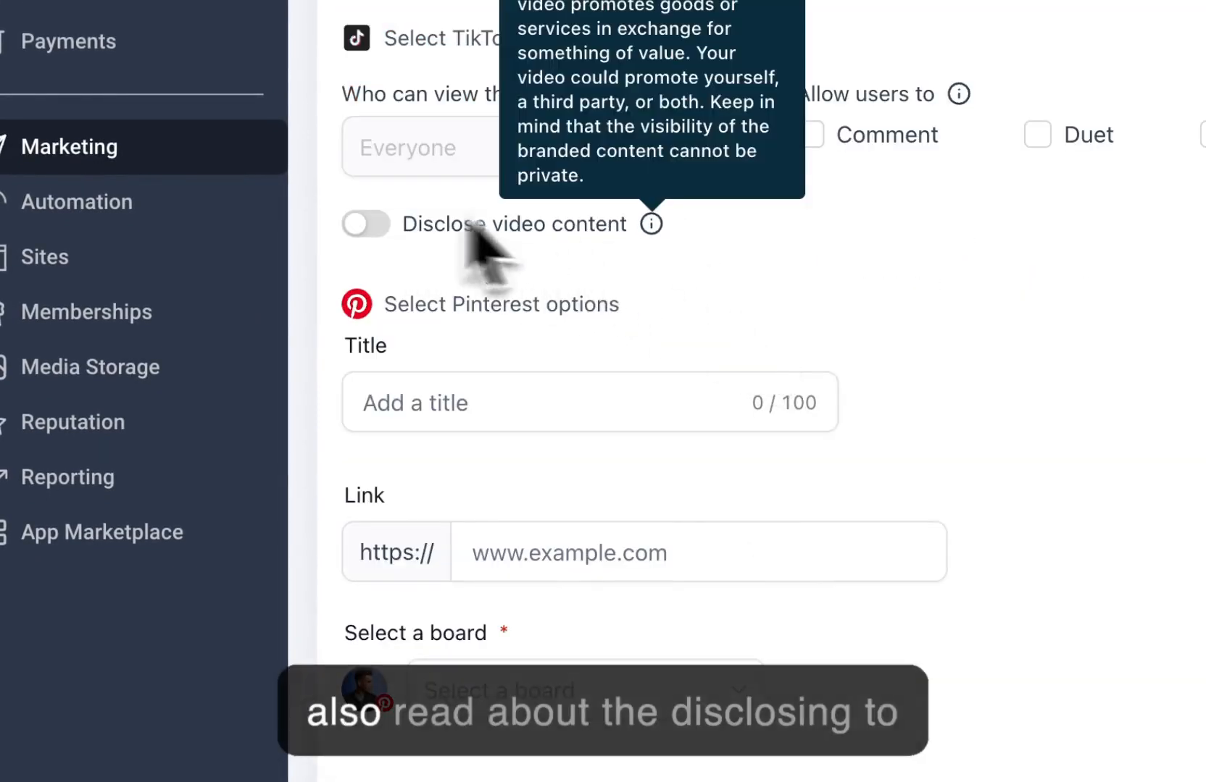
mouse_move(655, 242)
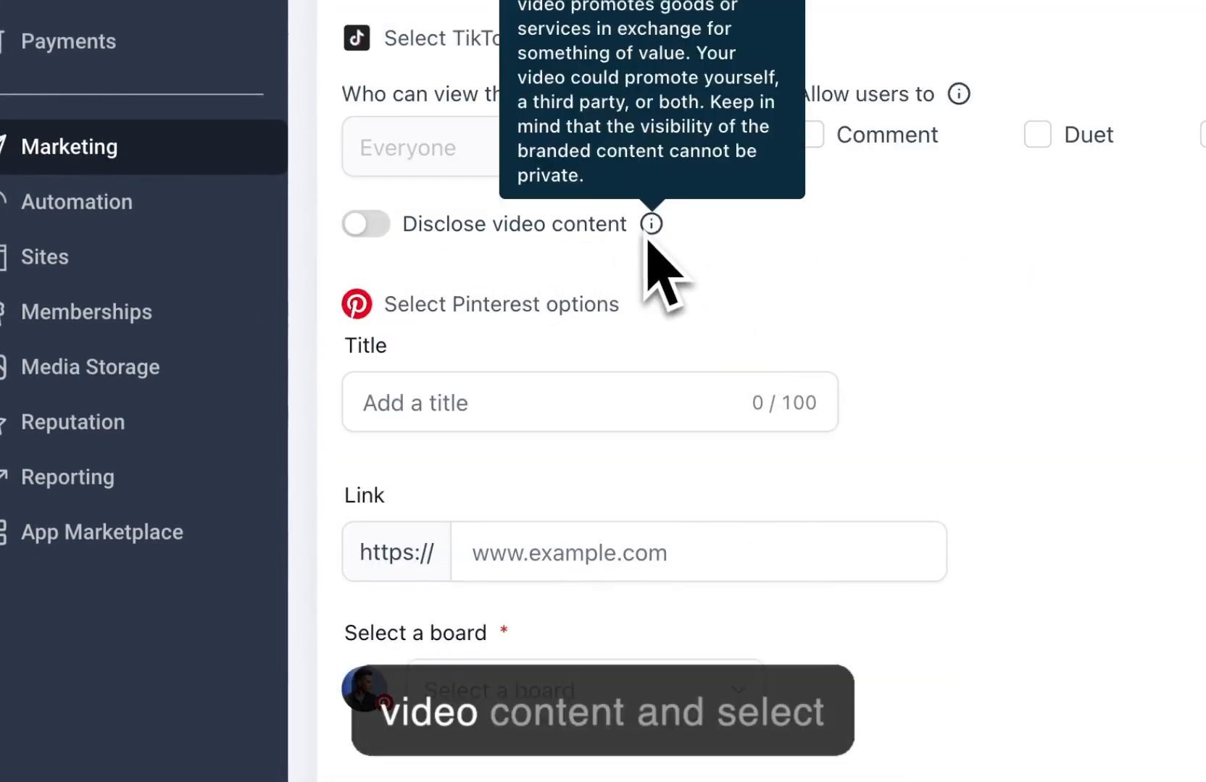
Examine the Pinterest options, including the title and link fields
left_click_drag(383, 305, 686, 350)
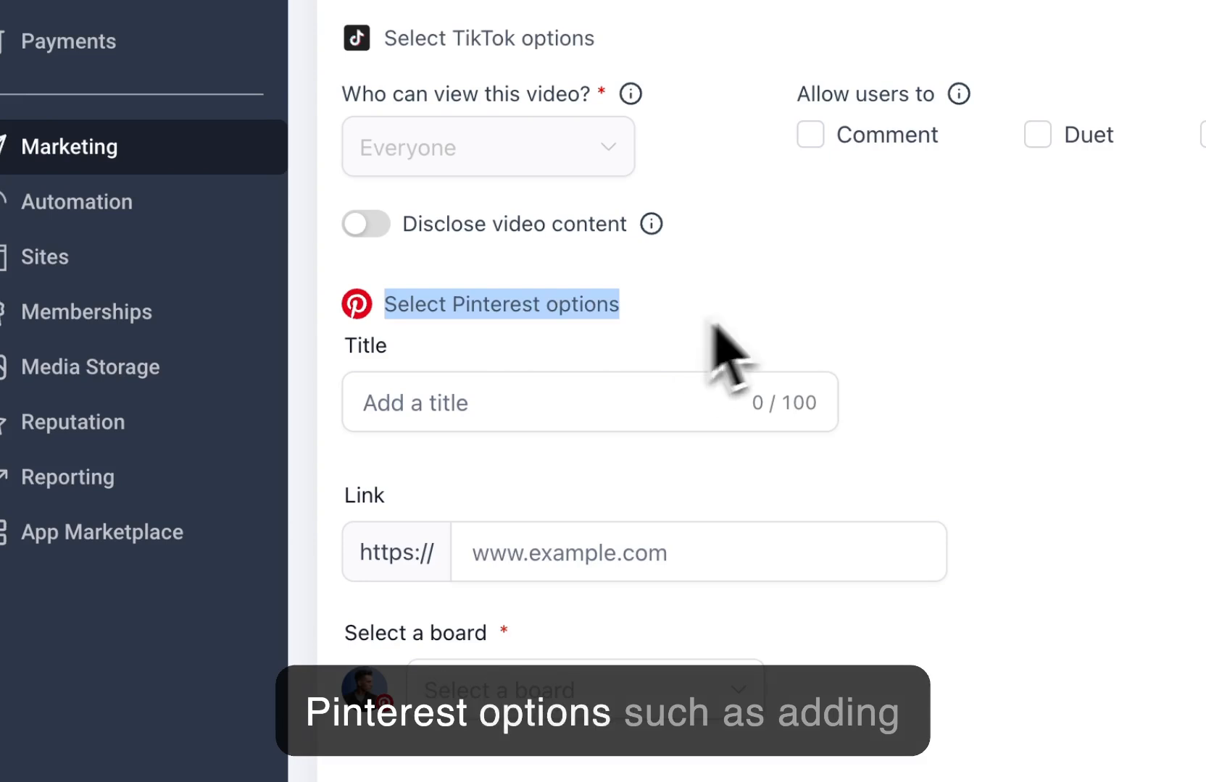
left_click(724, 350)
left_click(457, 394)
scroll(456, 395, "down", 2)
left_click(554, 417)
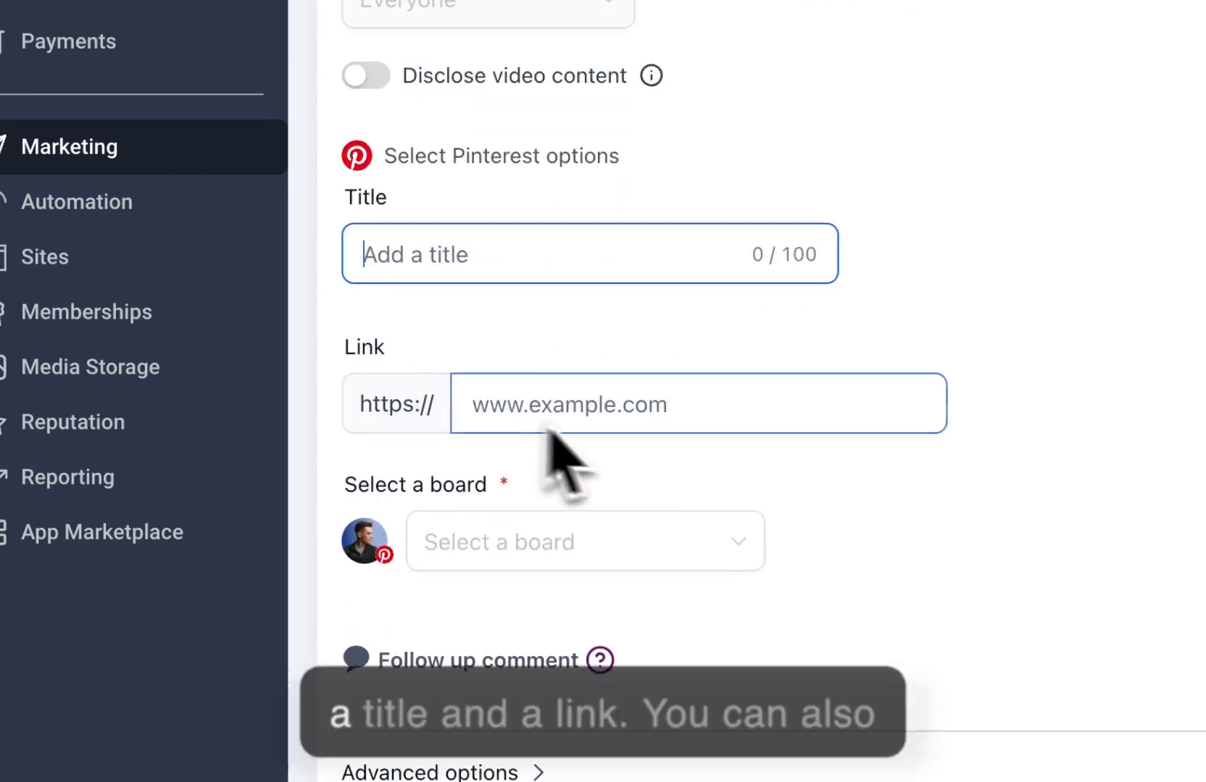
Examine the board selection in the Pinterest options
scroll(657, 413, "down", 1)
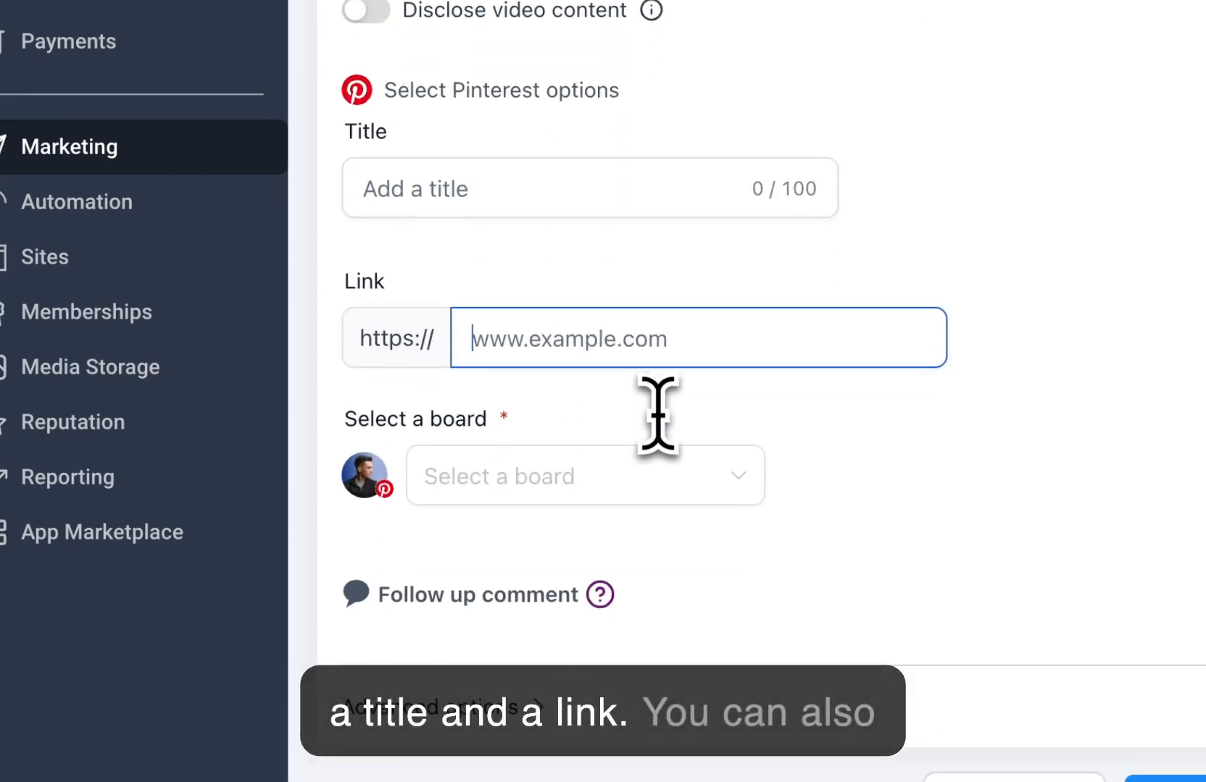
left_click(560, 479)
left_click(707, 401)
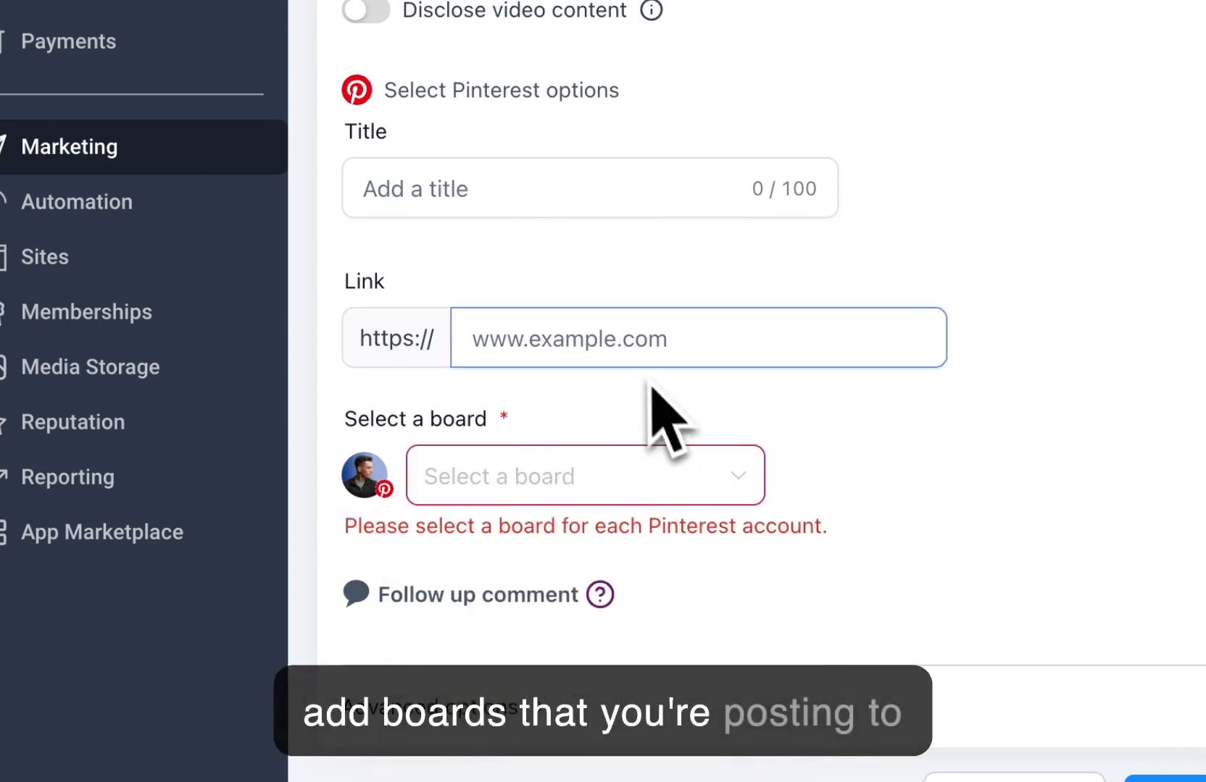
Expand the follow-up comment and the advanced options to examine the supported accounts, category and tags
left_click(471, 596)
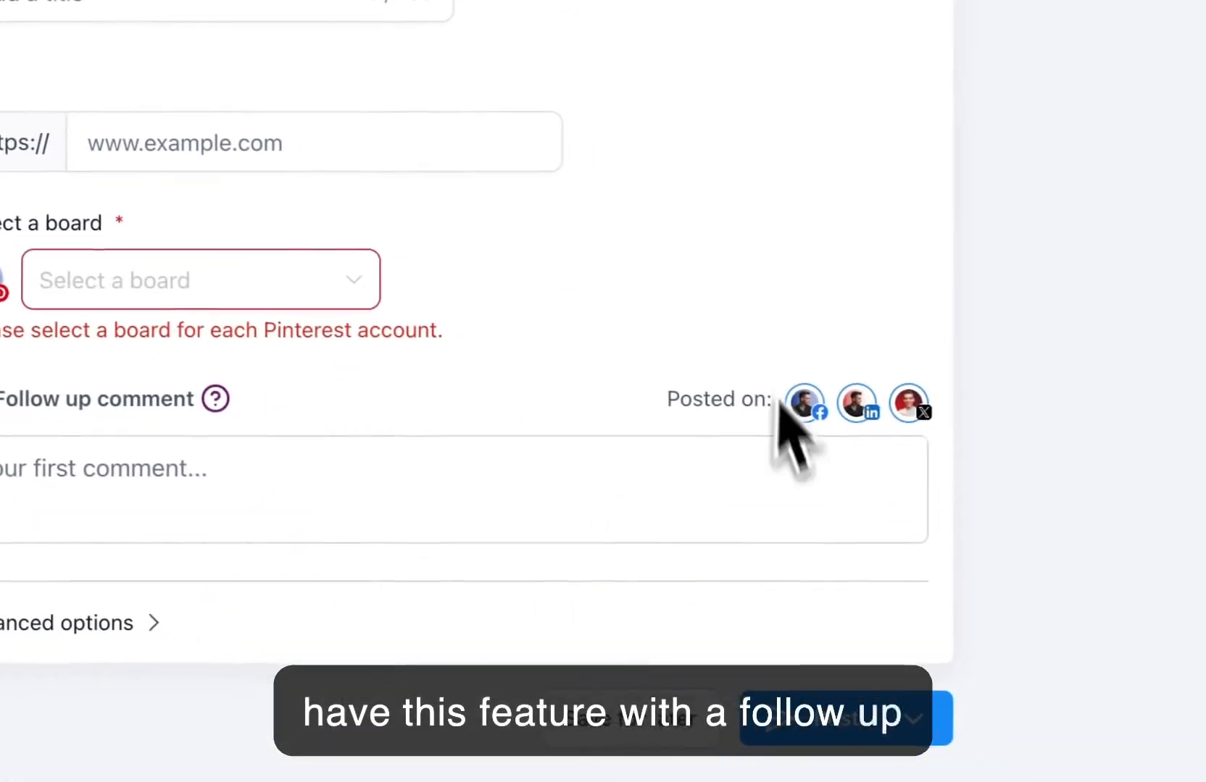
left_click_drag(745, 400, 764, 405)
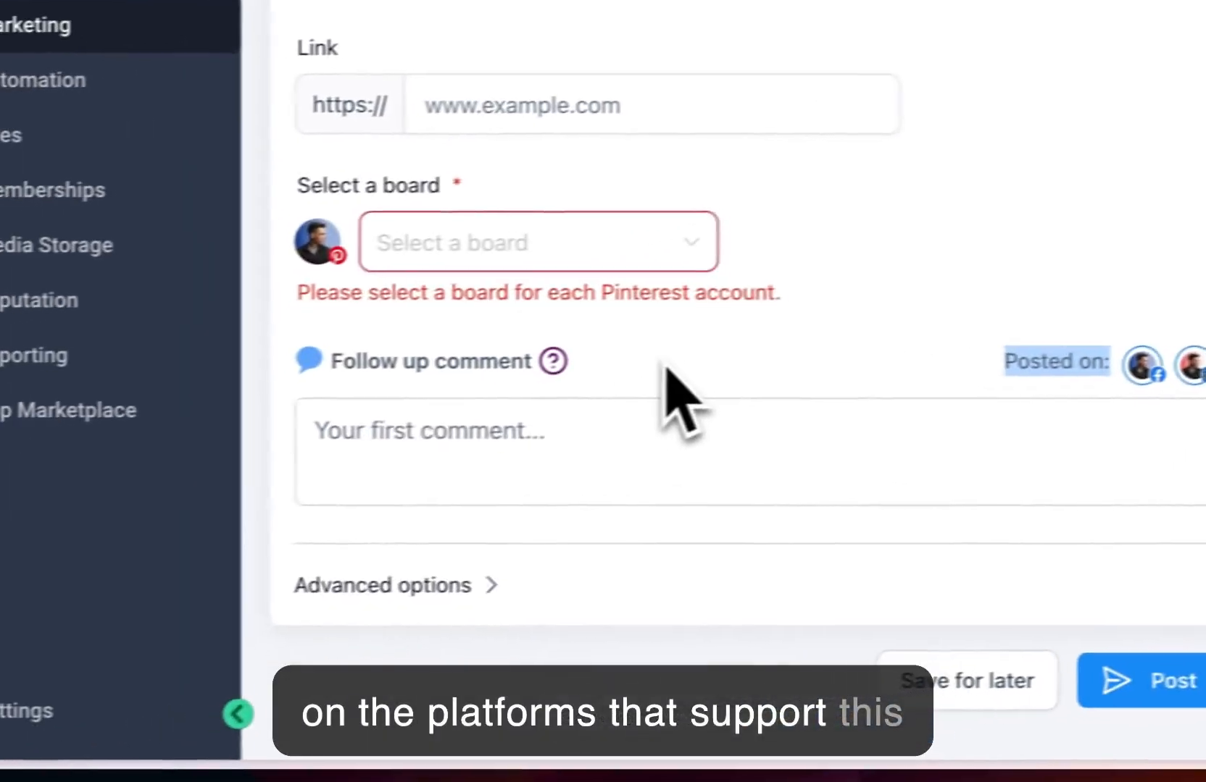
left_click(286, 404)
left_click(462, 585)
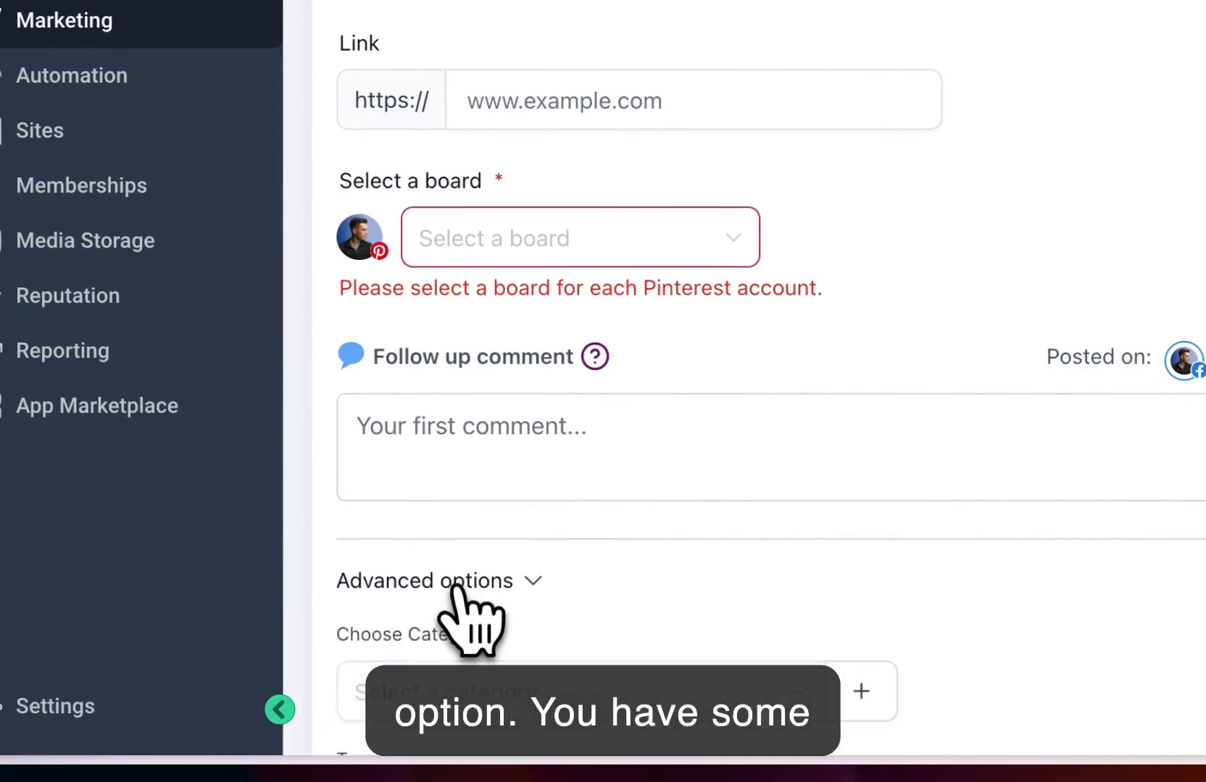
scroll(461, 588, "down", 4)
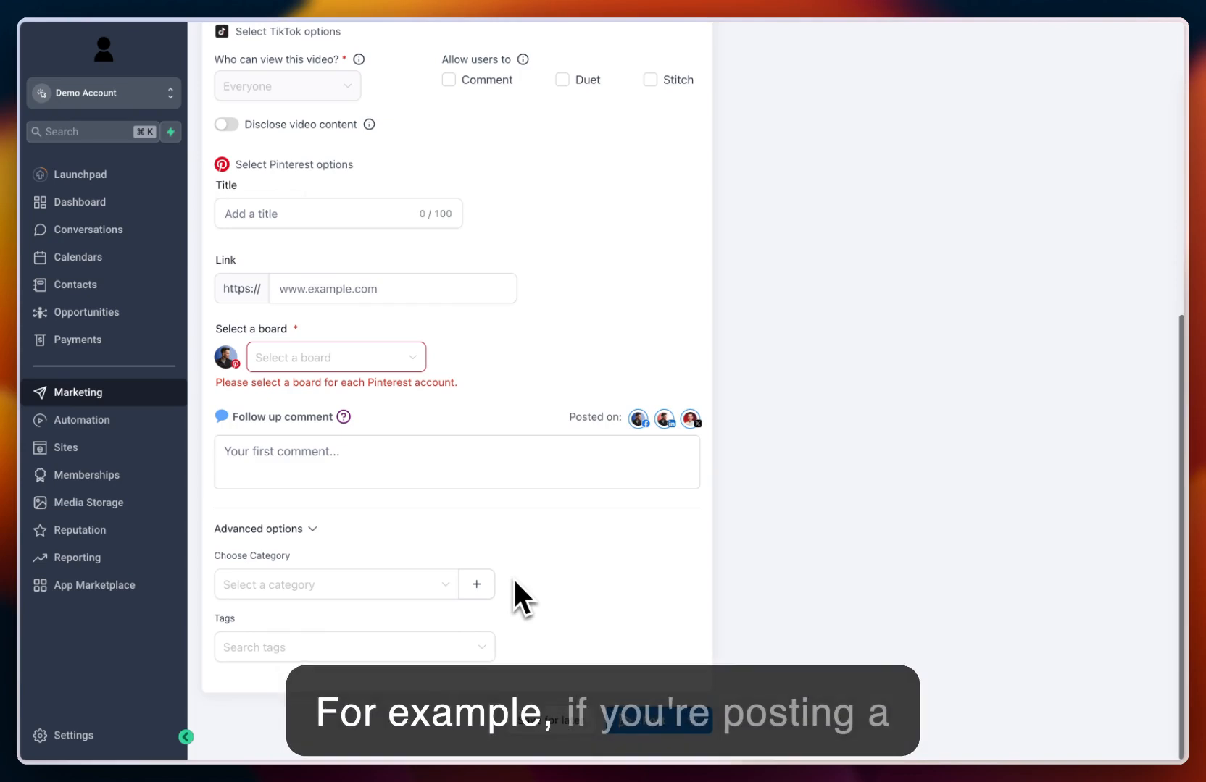
Generate an AI image for the post from the description "Apple" in the Dreamlike style
scroll(512, 577, "up", 10)
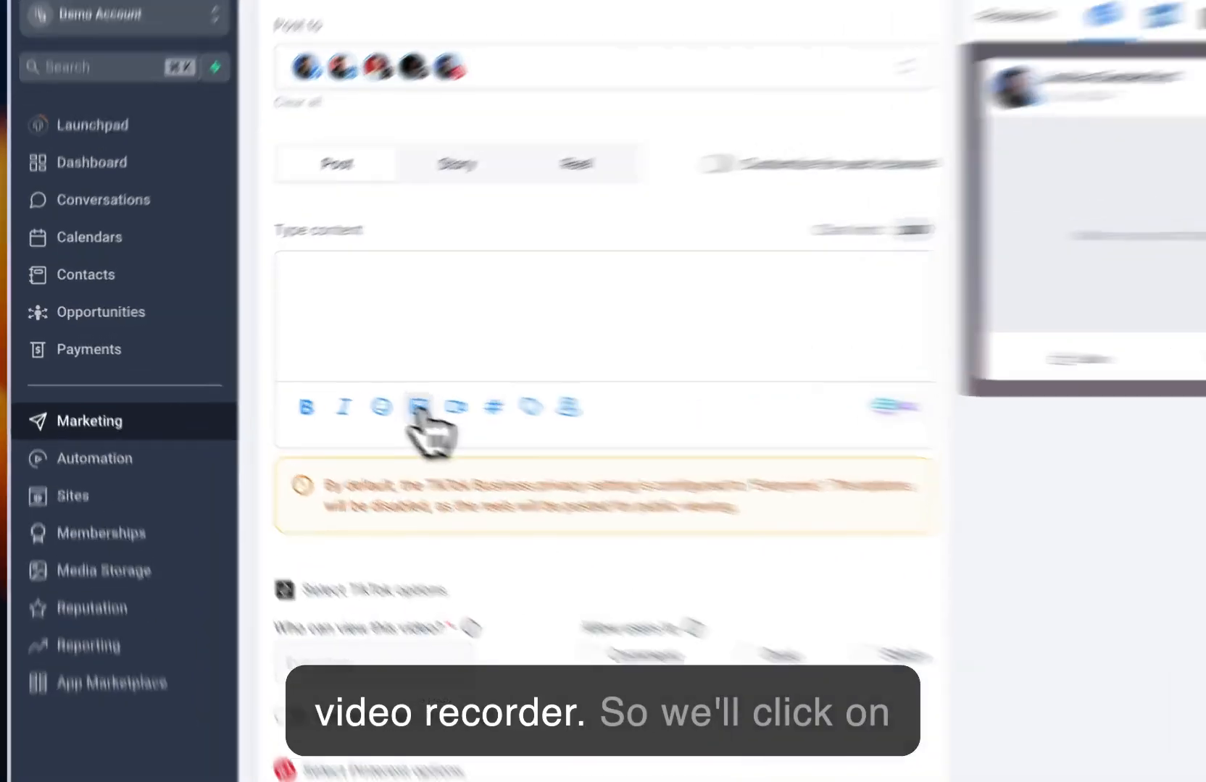
left_click(320, 383)
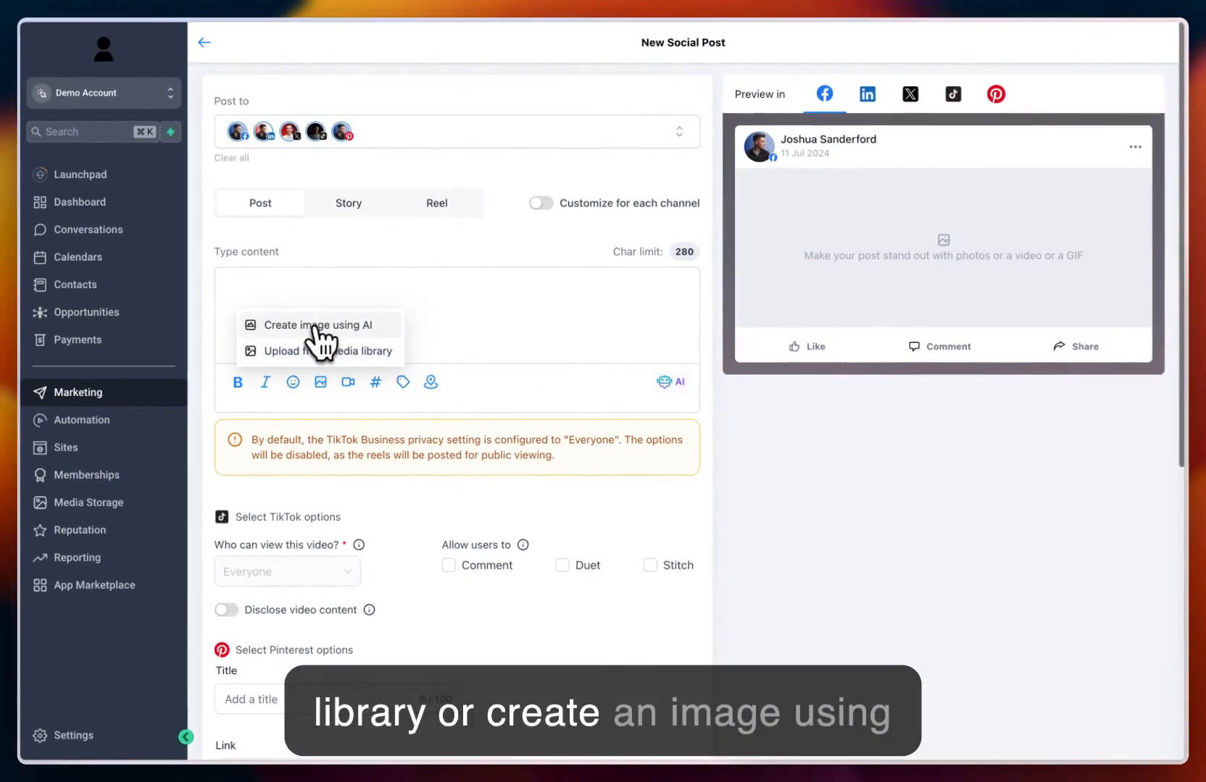
left_click(319, 328)
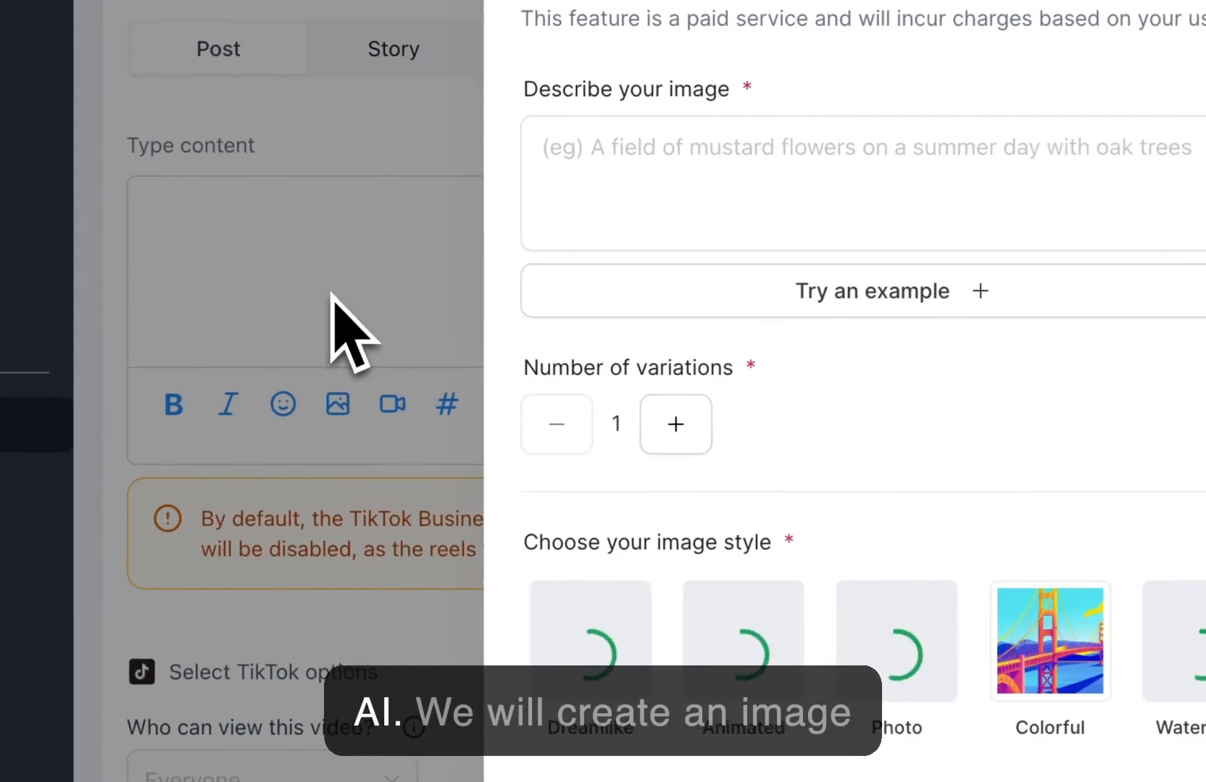
left_click(684, 152)
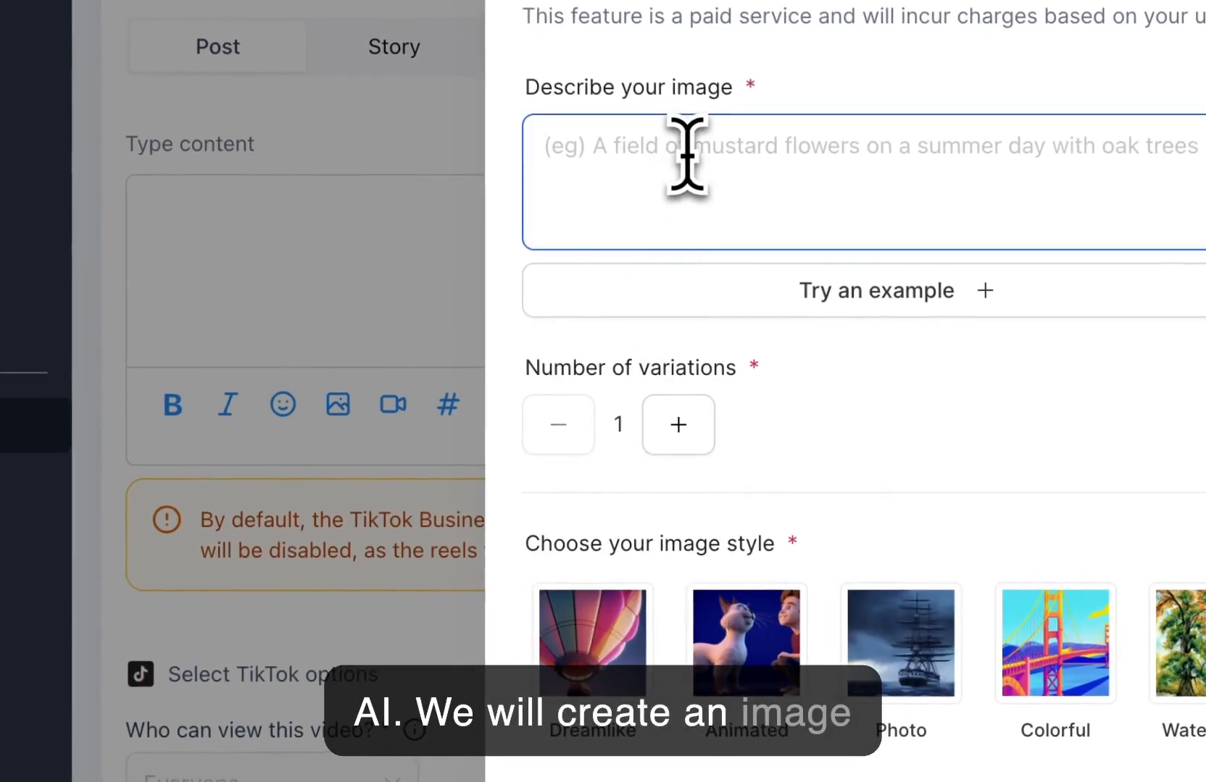
type("Apple")
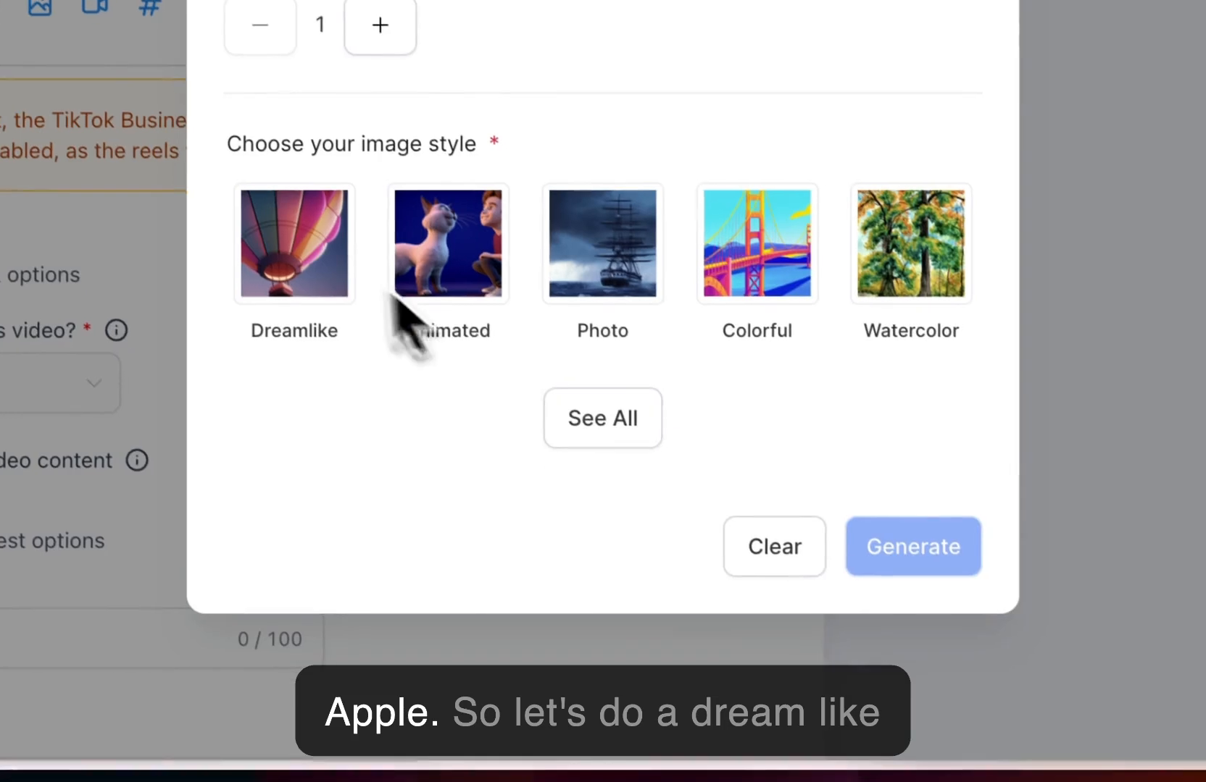
left_click(624, 682)
left_click(896, 545)
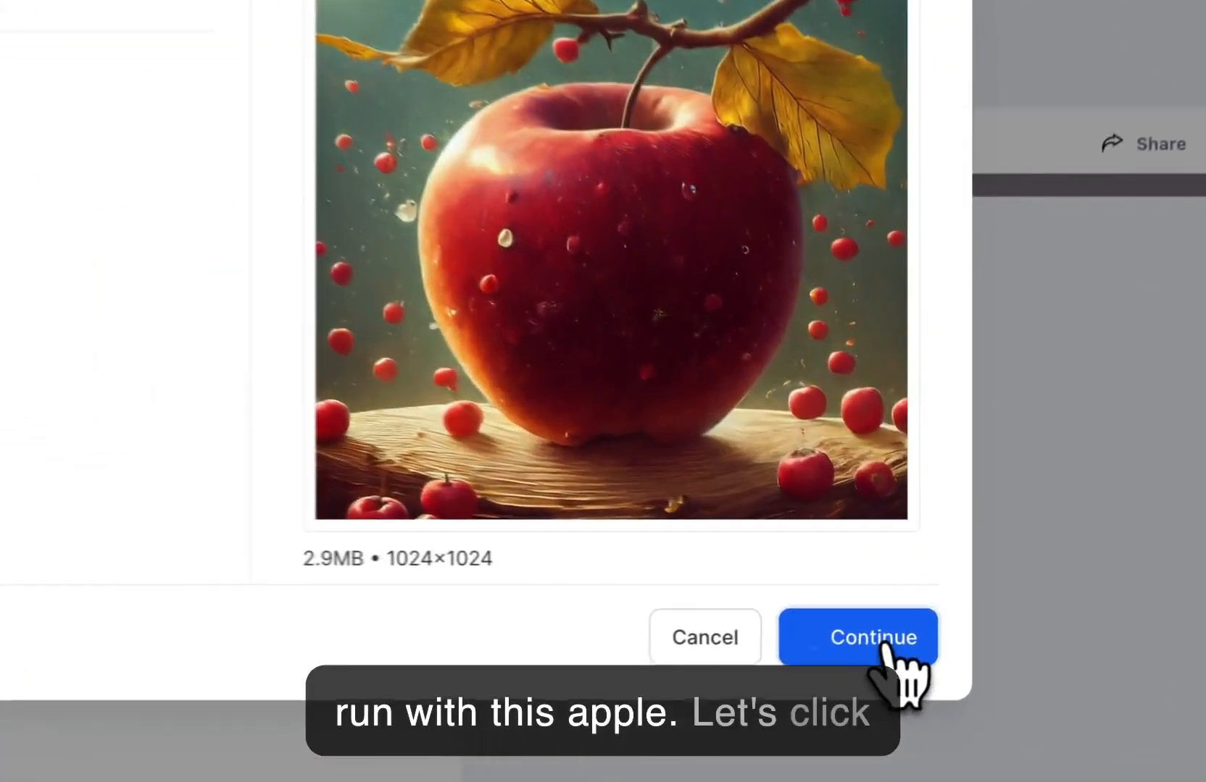
Attach the generated apple image to the post and enter "The Apple" as the post text
left_click(933, 616)
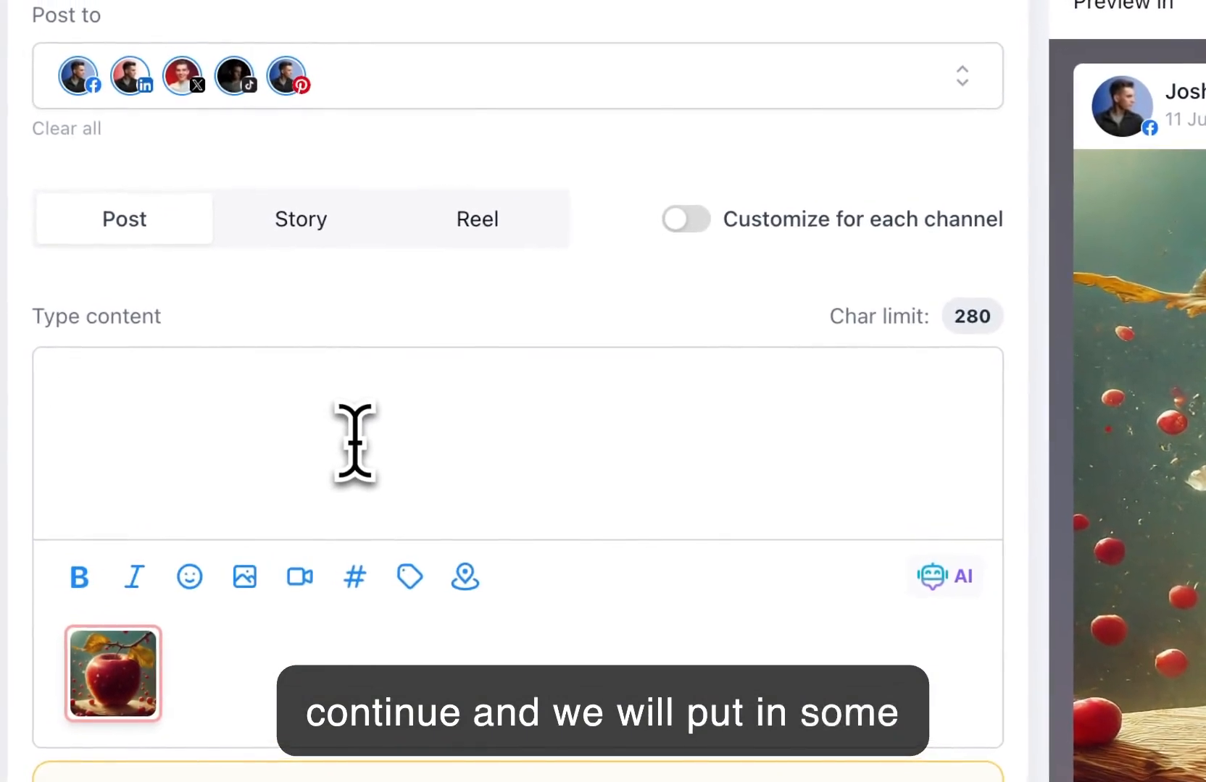
type("The Apple")
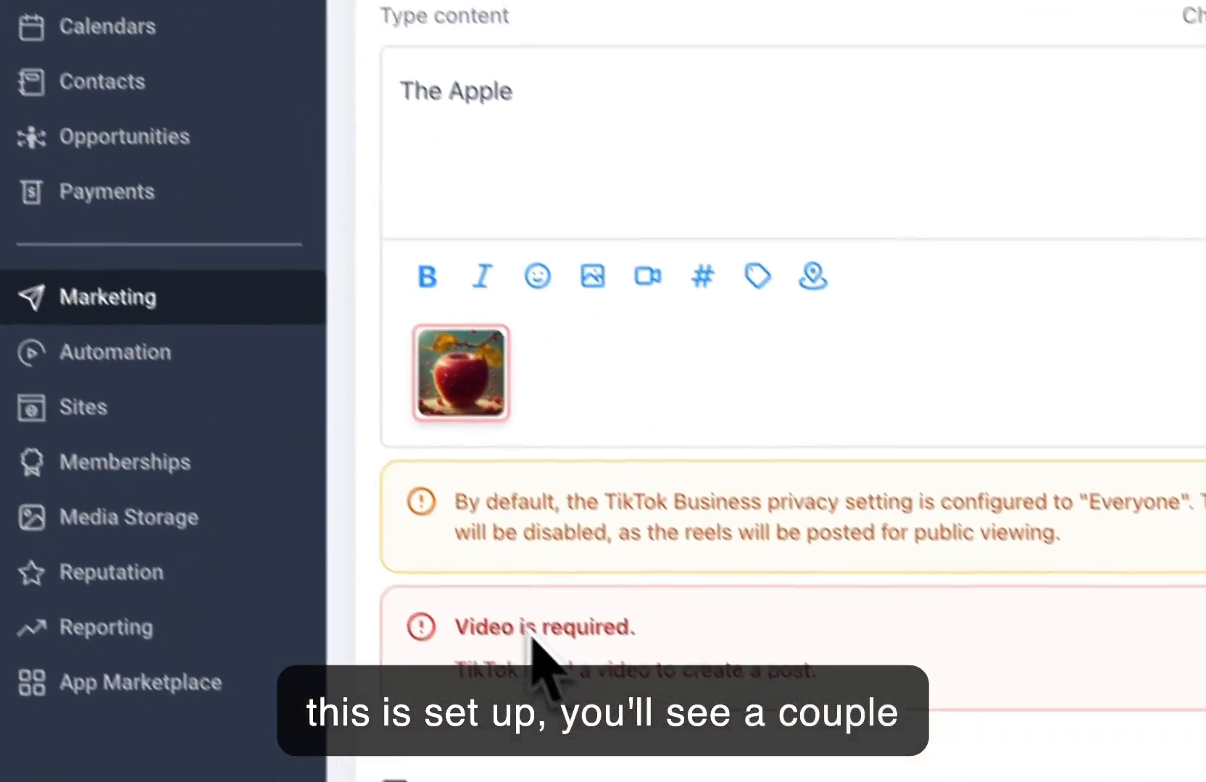
Remove the TikTok account from the accounts the post goes to
left_click_drag(399, 620, 772, 645)
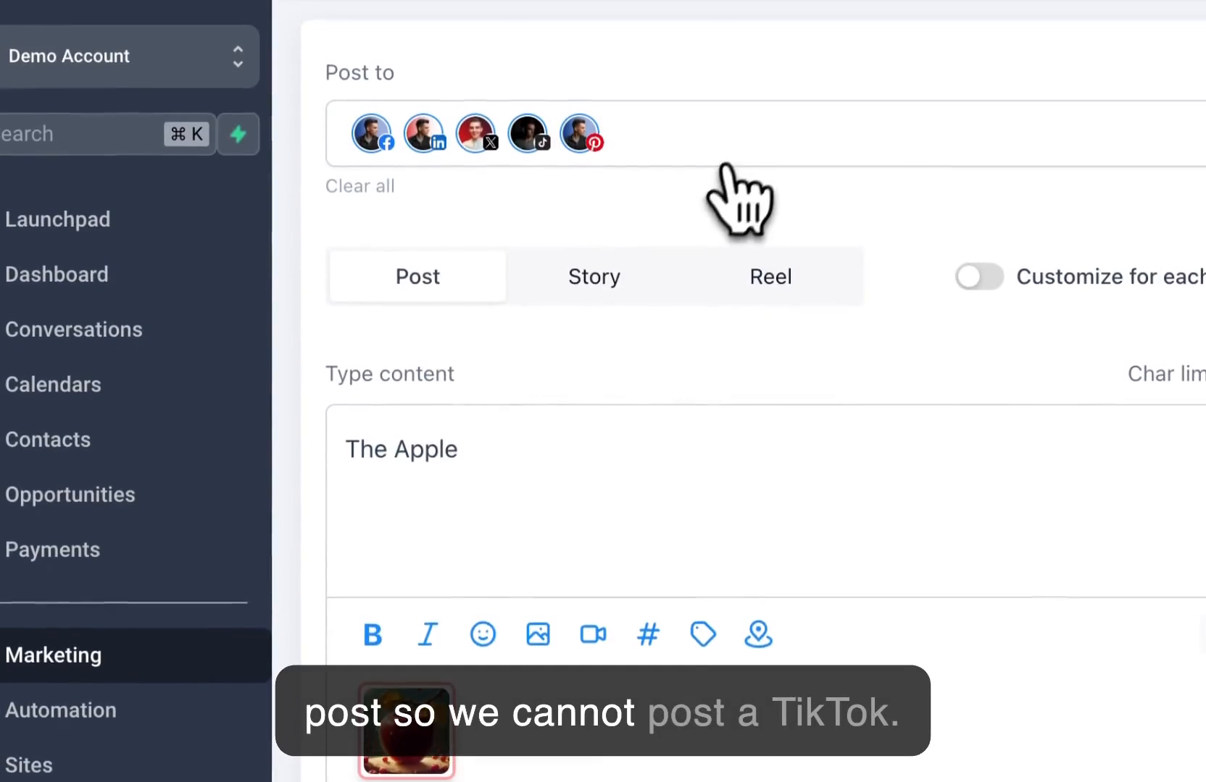
left_click(721, 22)
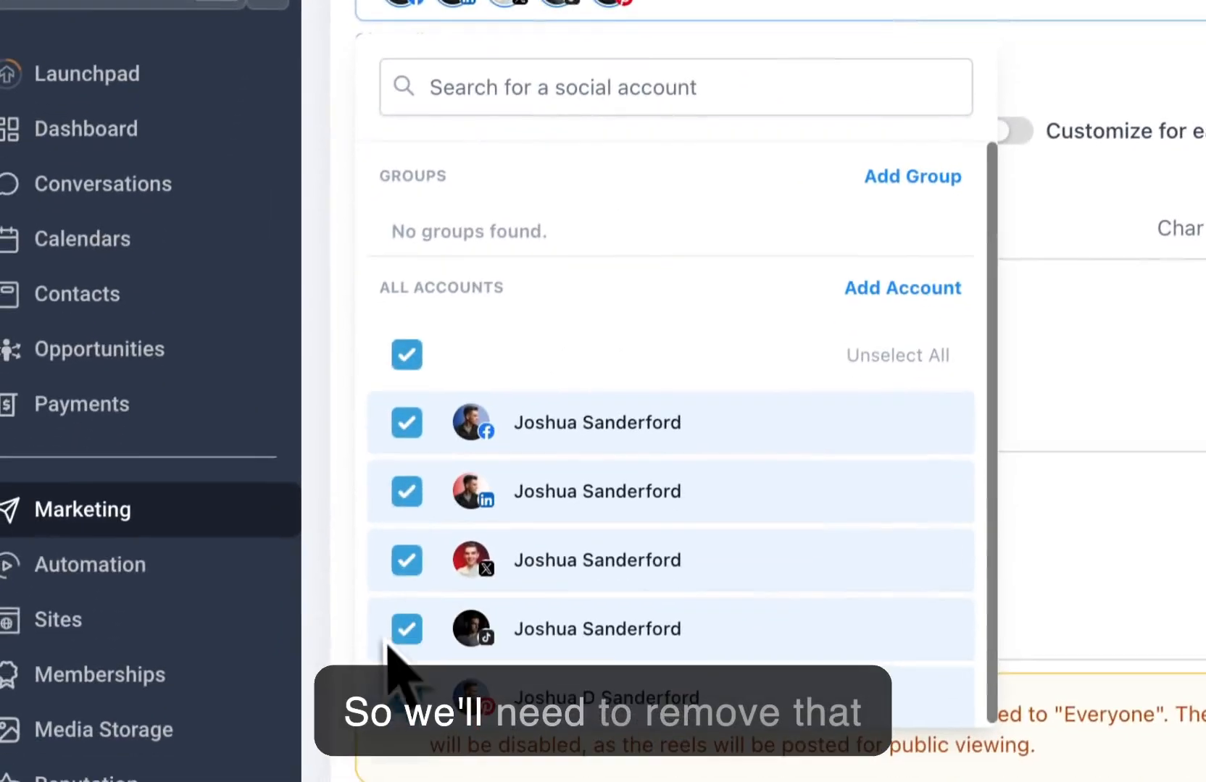
left_click(393, 697)
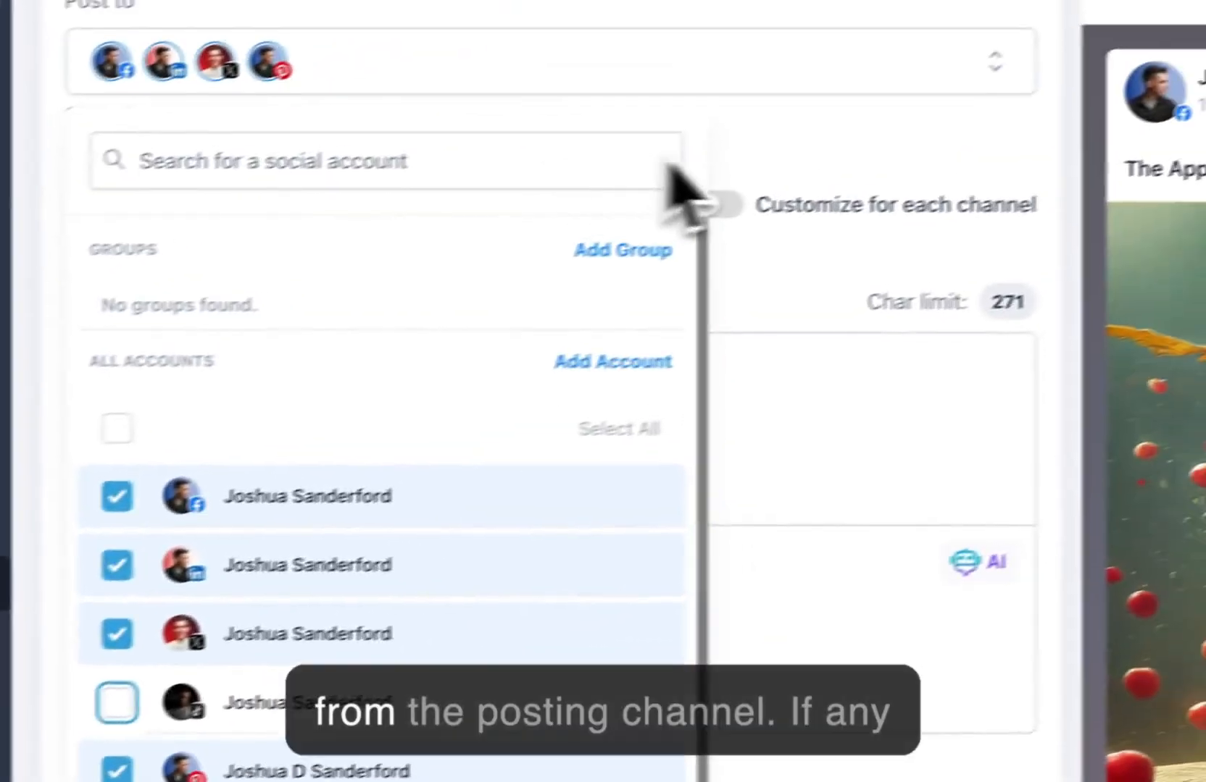
left_click(725, 170)
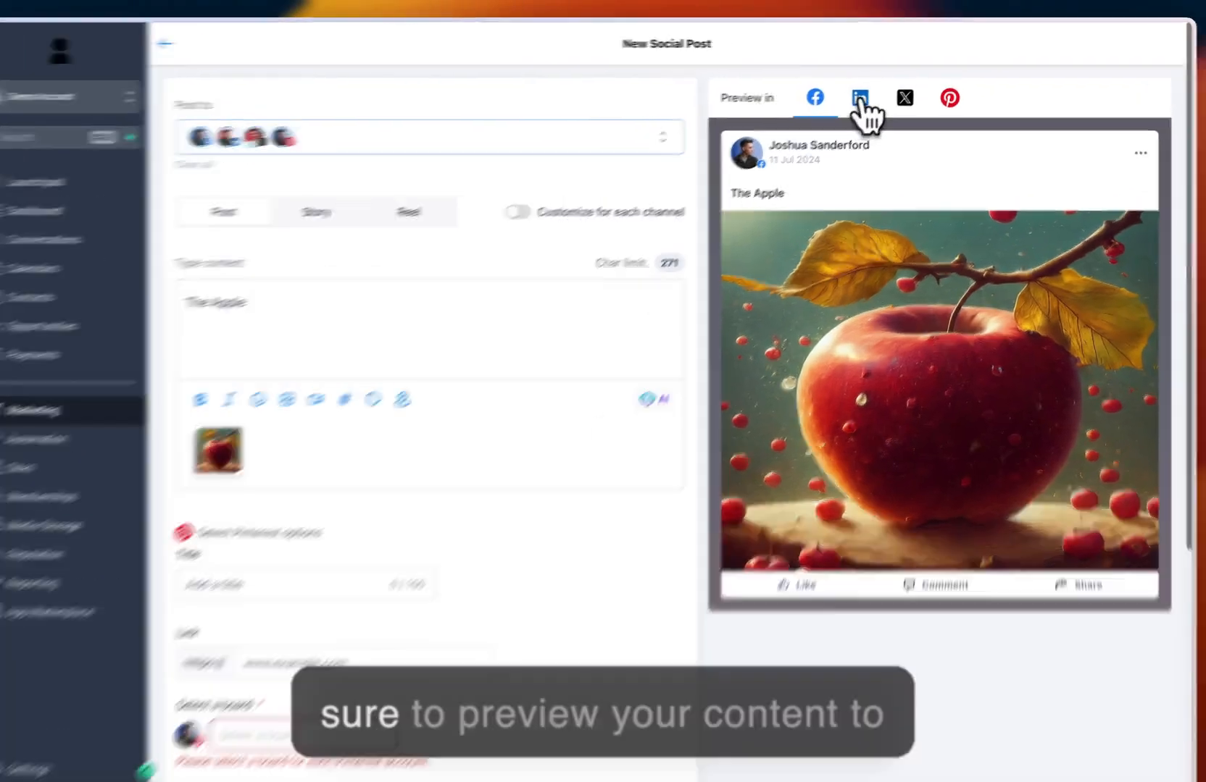
Preview the post for LinkedIn, X and Pinterest, and return to the Facebook preview
left_click(866, 100)
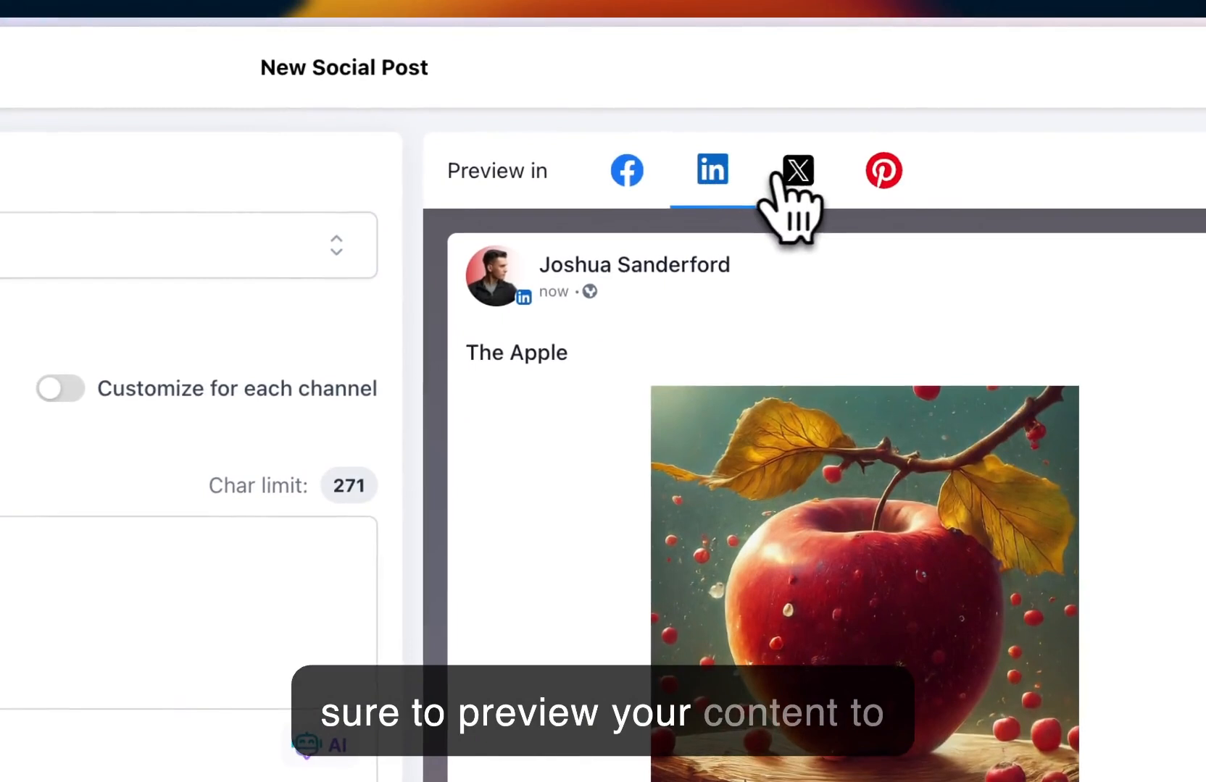
left_click(786, 174)
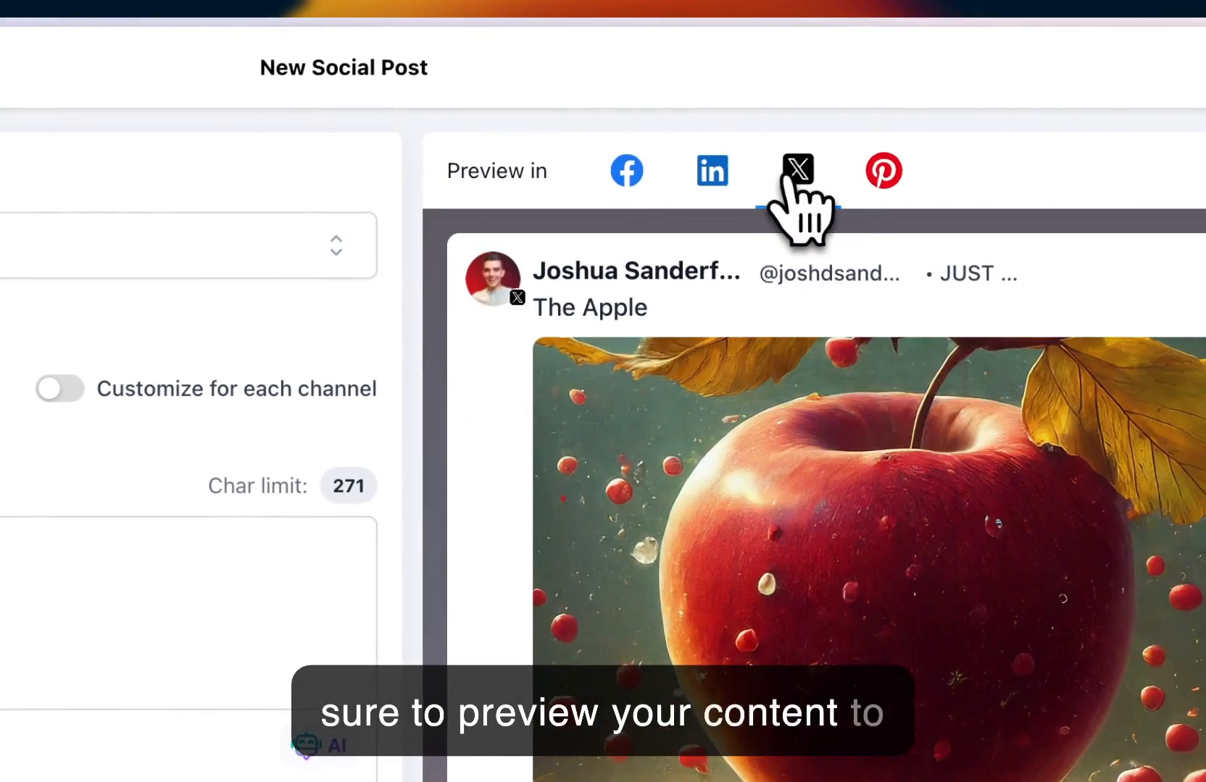
left_click(882, 174)
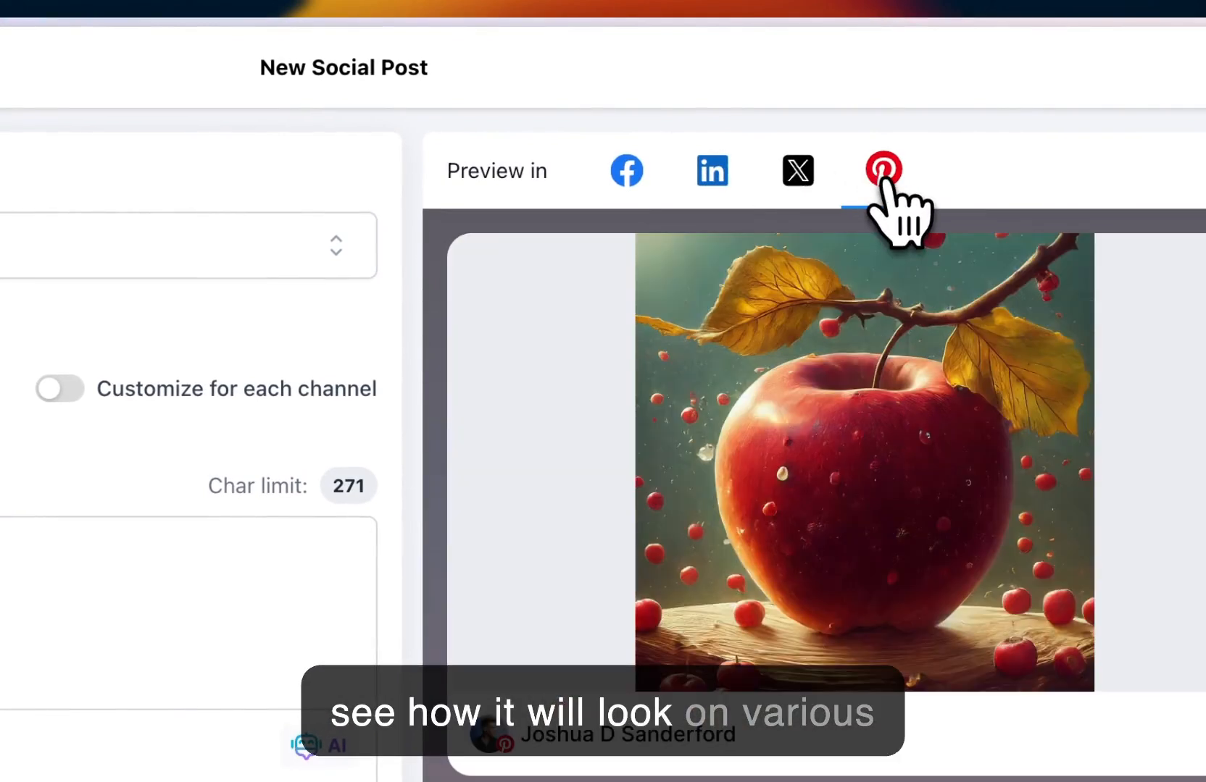
left_click(625, 174)
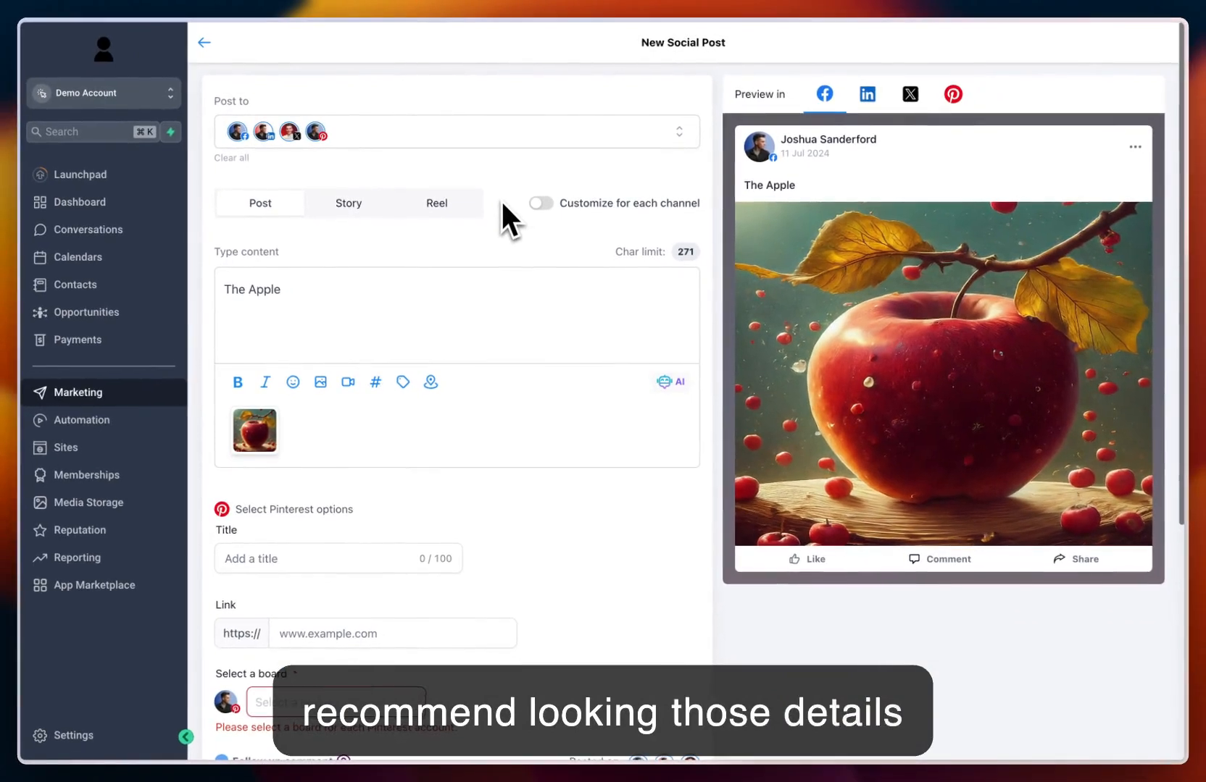
Examine the publishing options and the date and time settings for scheduling the post, and cancel the scheduling
scroll(714, 315, "down", 5)
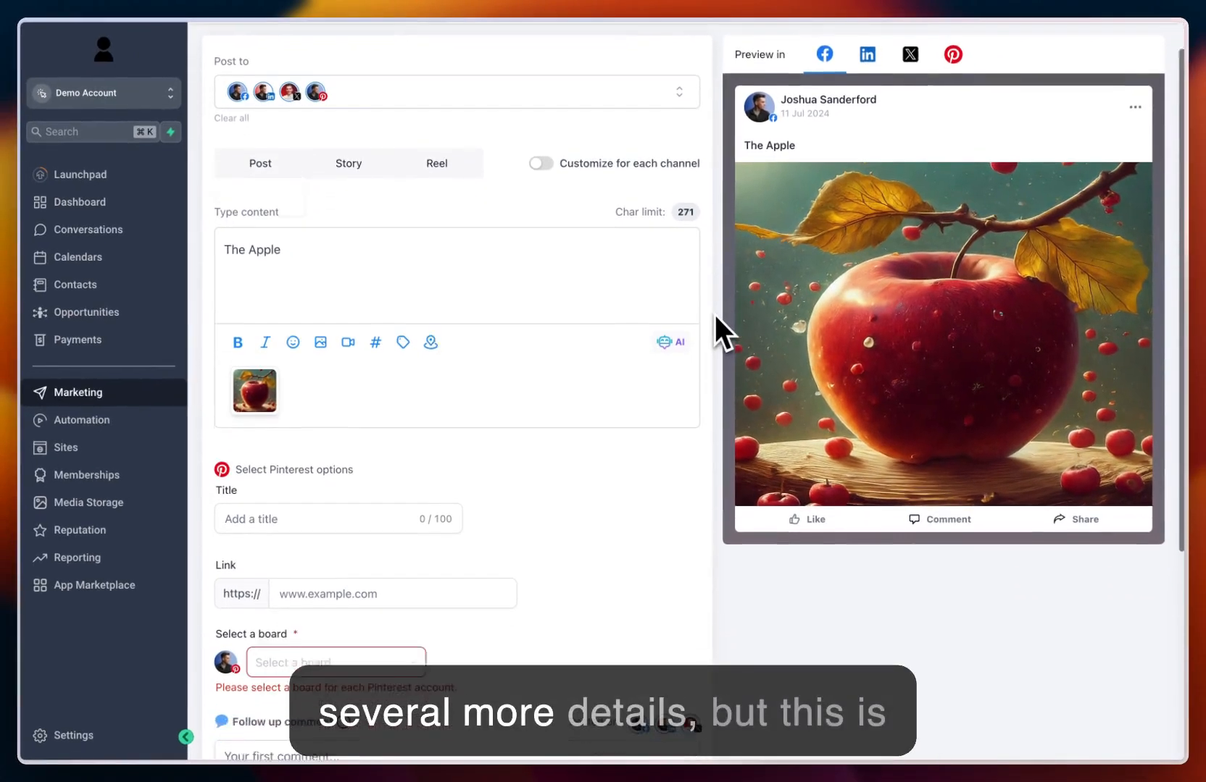
scroll(716, 317, "down", 1)
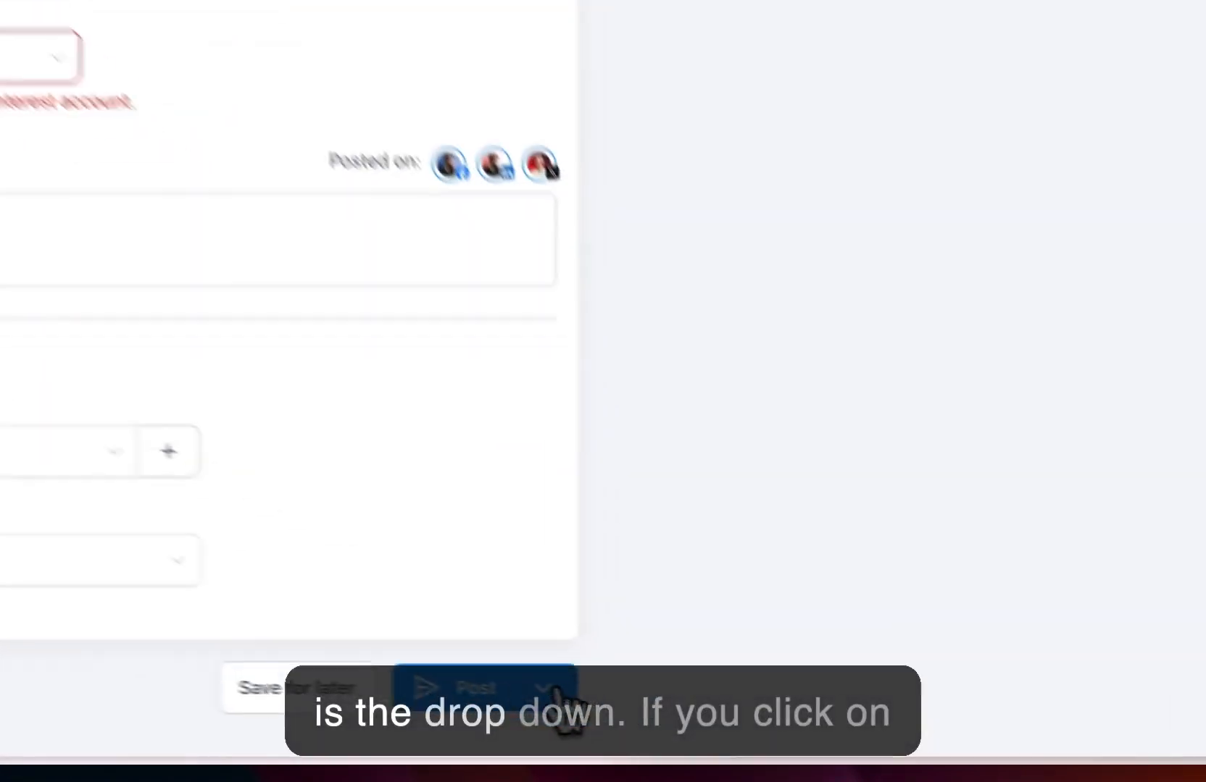
left_click(694, 723)
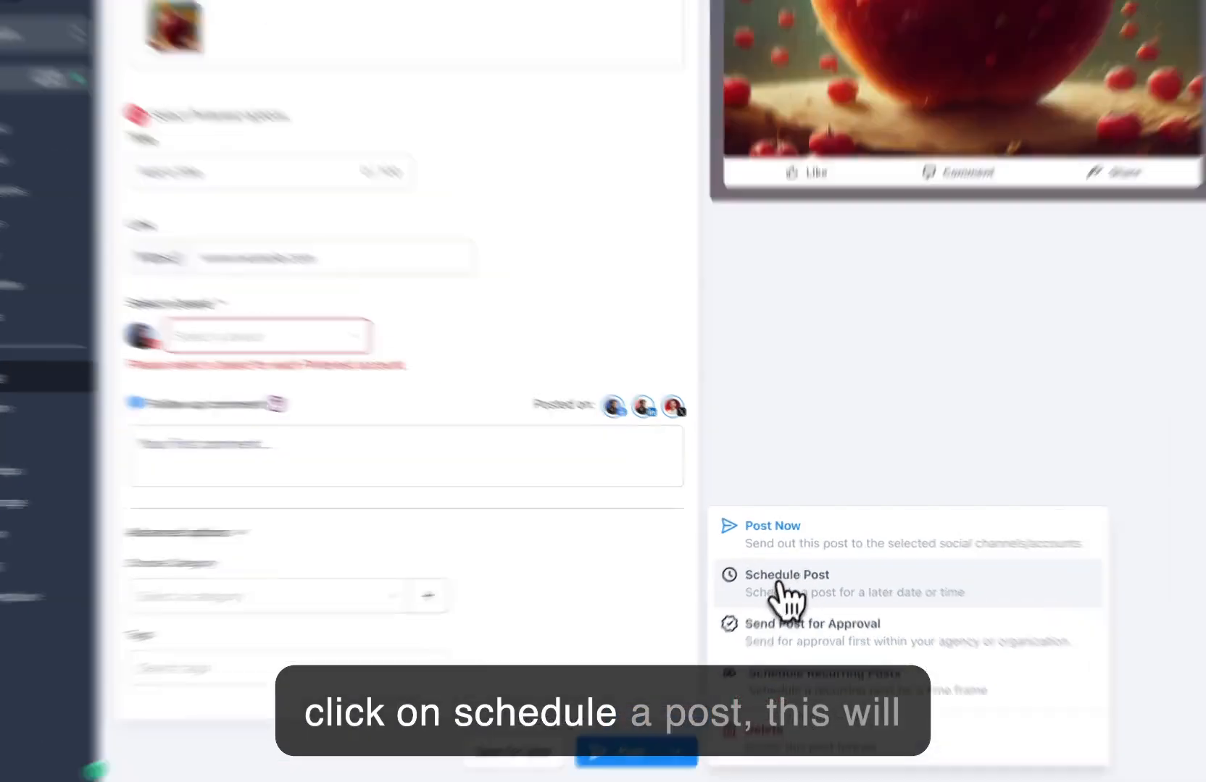
left_click(783, 572)
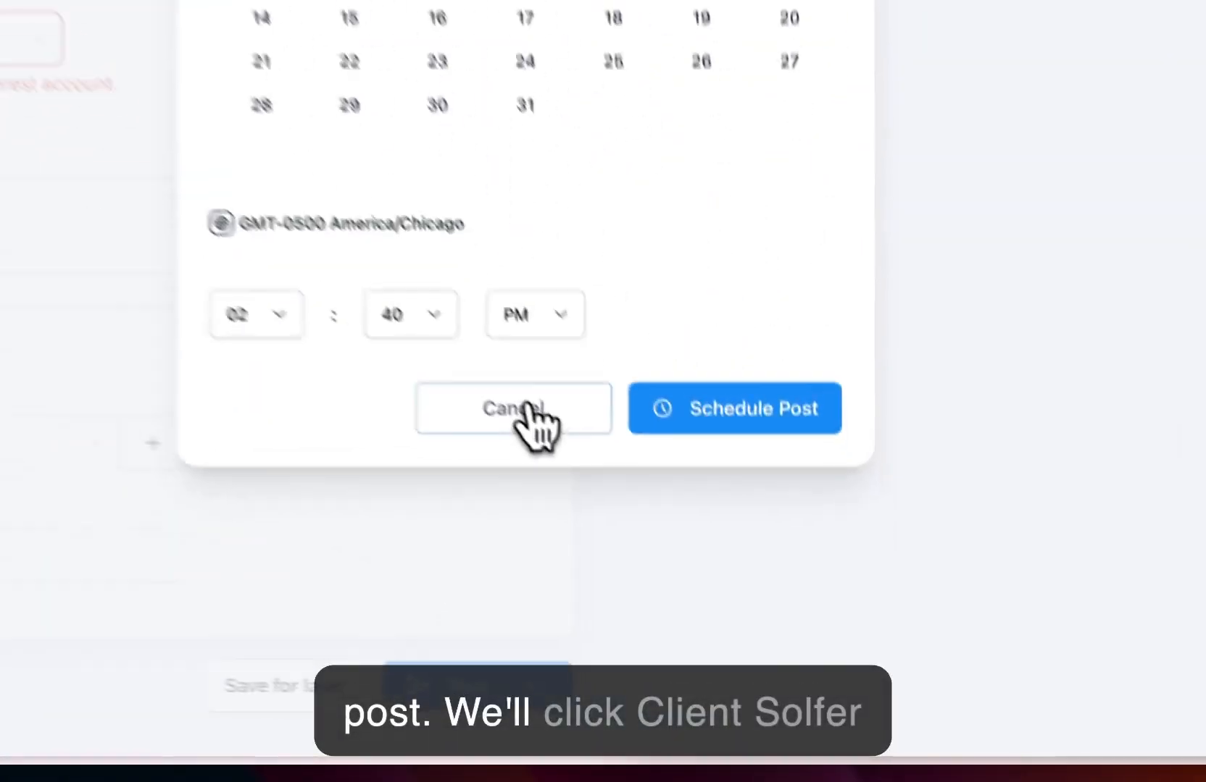
left_click(674, 569)
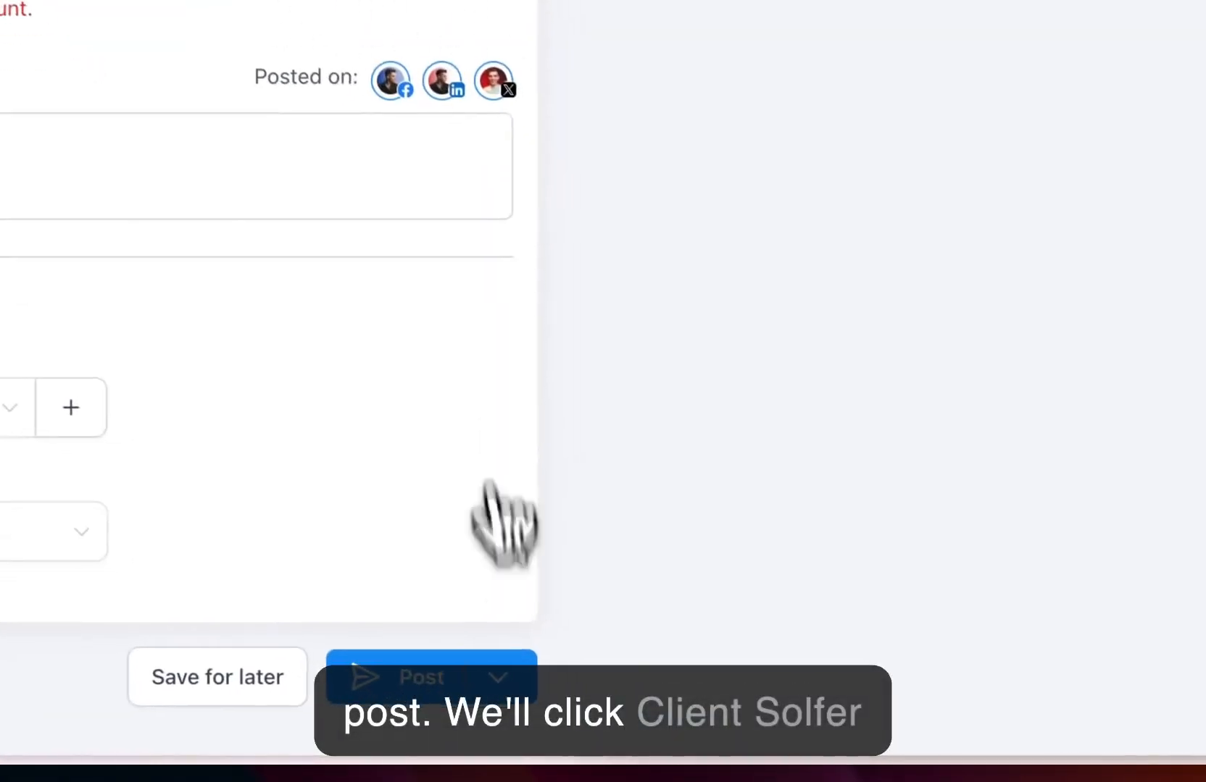
Examine the settings for sending the post for approval, including the approver choice, and cancel
left_click(508, 677)
left_click(689, 494)
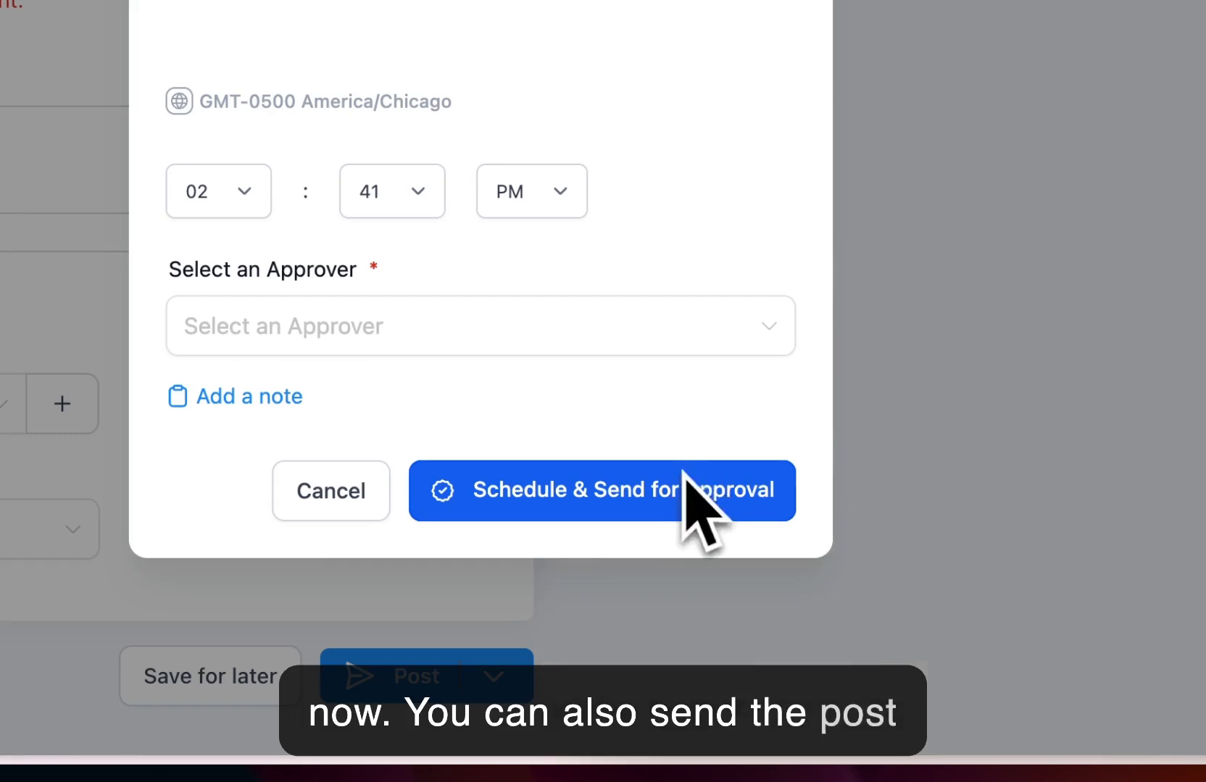
left_click(474, 326)
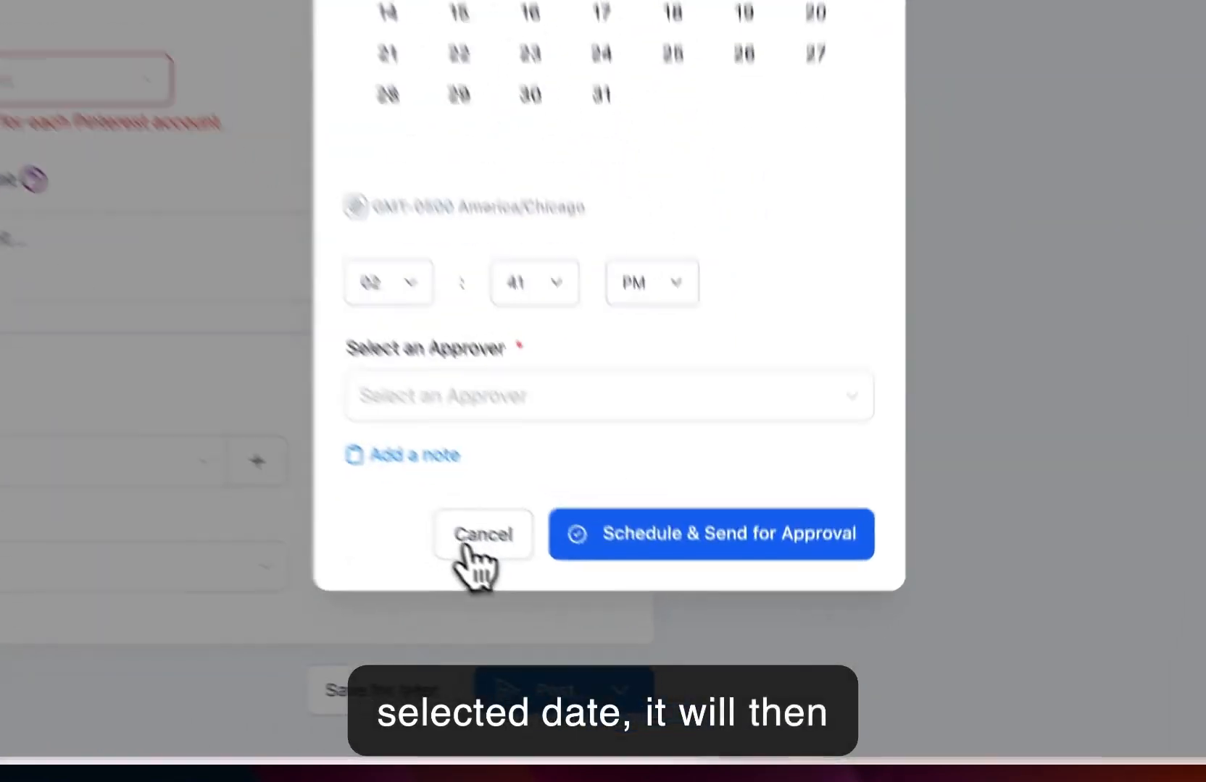
left_click(611, 627)
Open the recurring post scheduling and show the repeat interval units
left_click(692, 721)
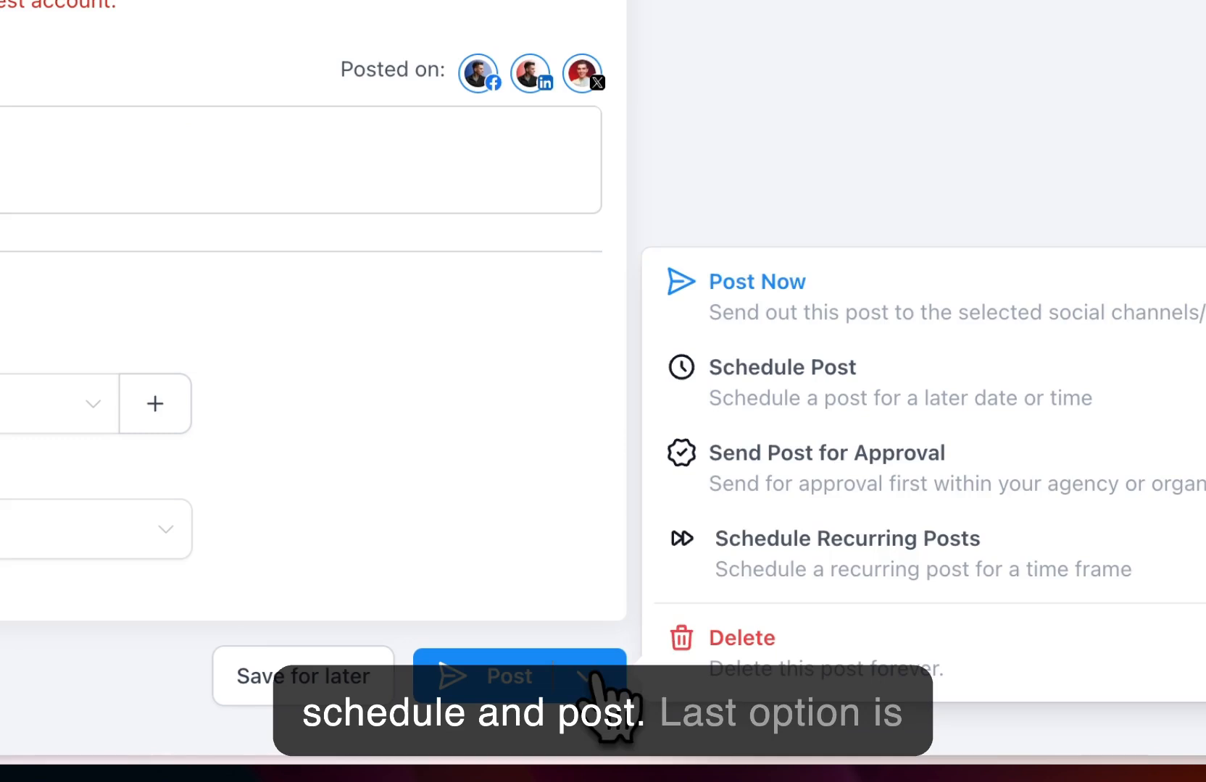
left_click(825, 573)
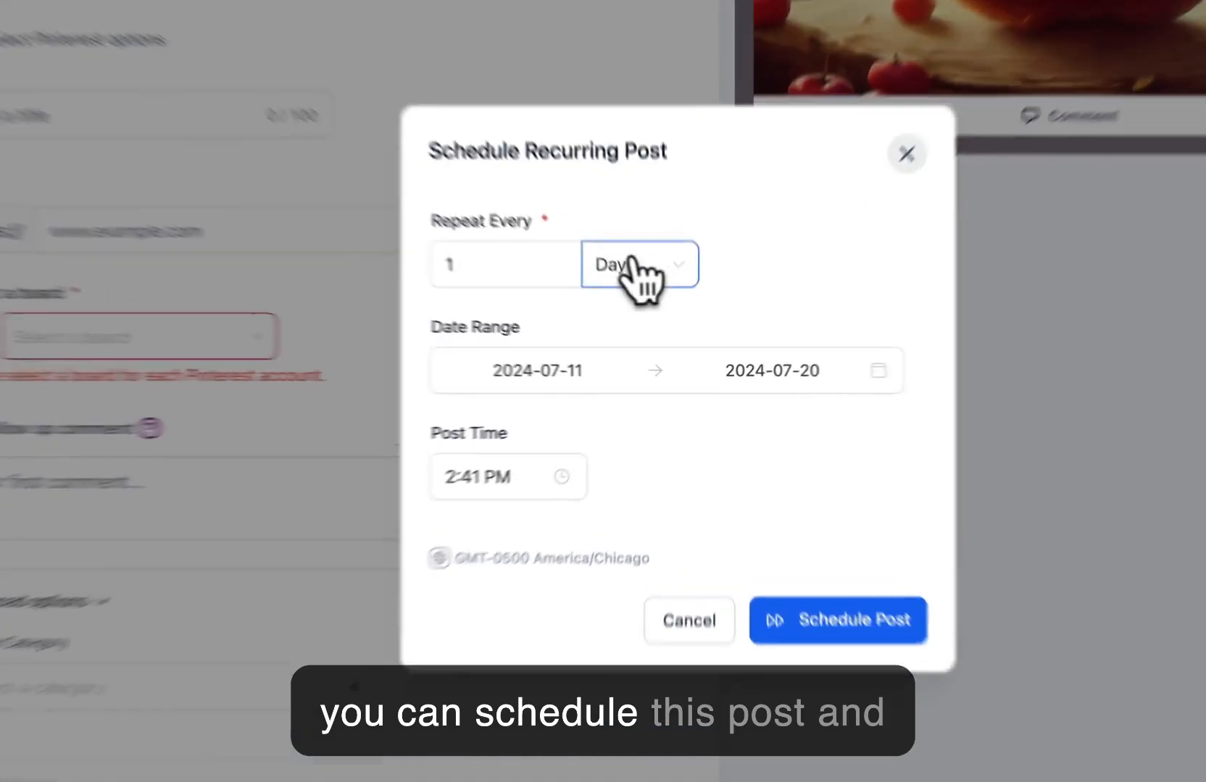
left_click(657, 312)
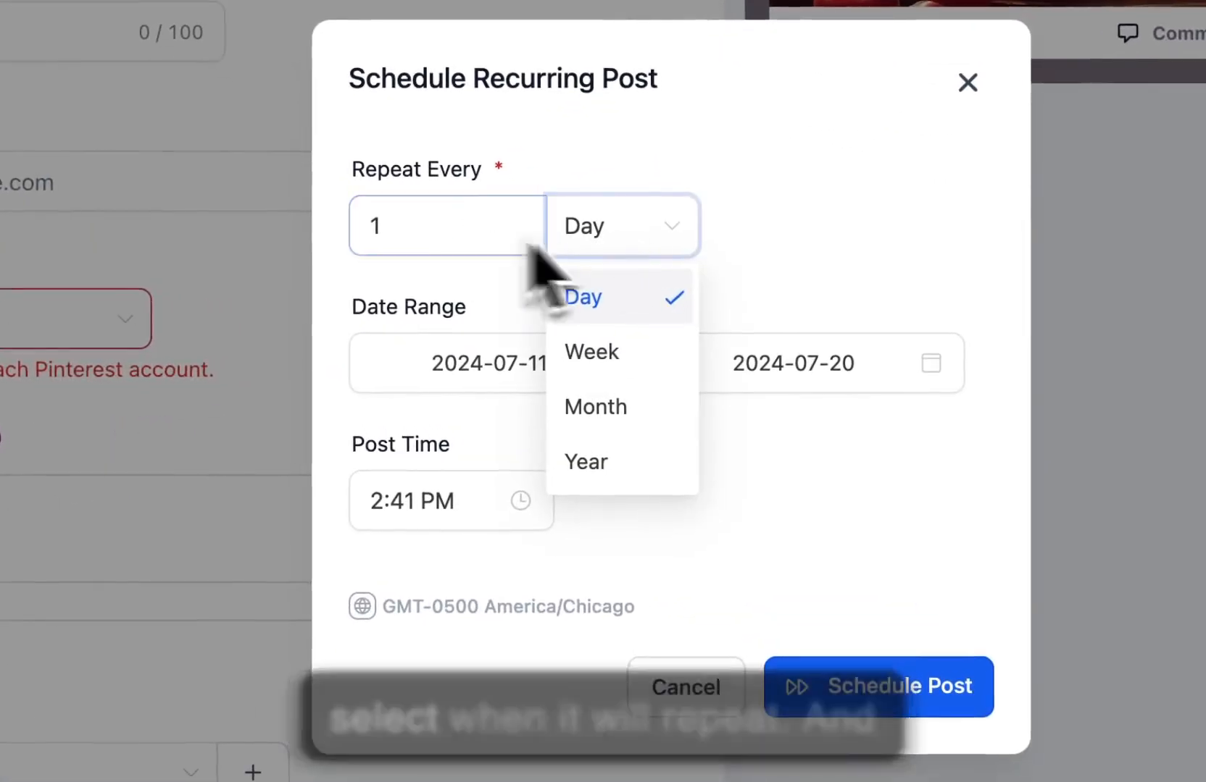